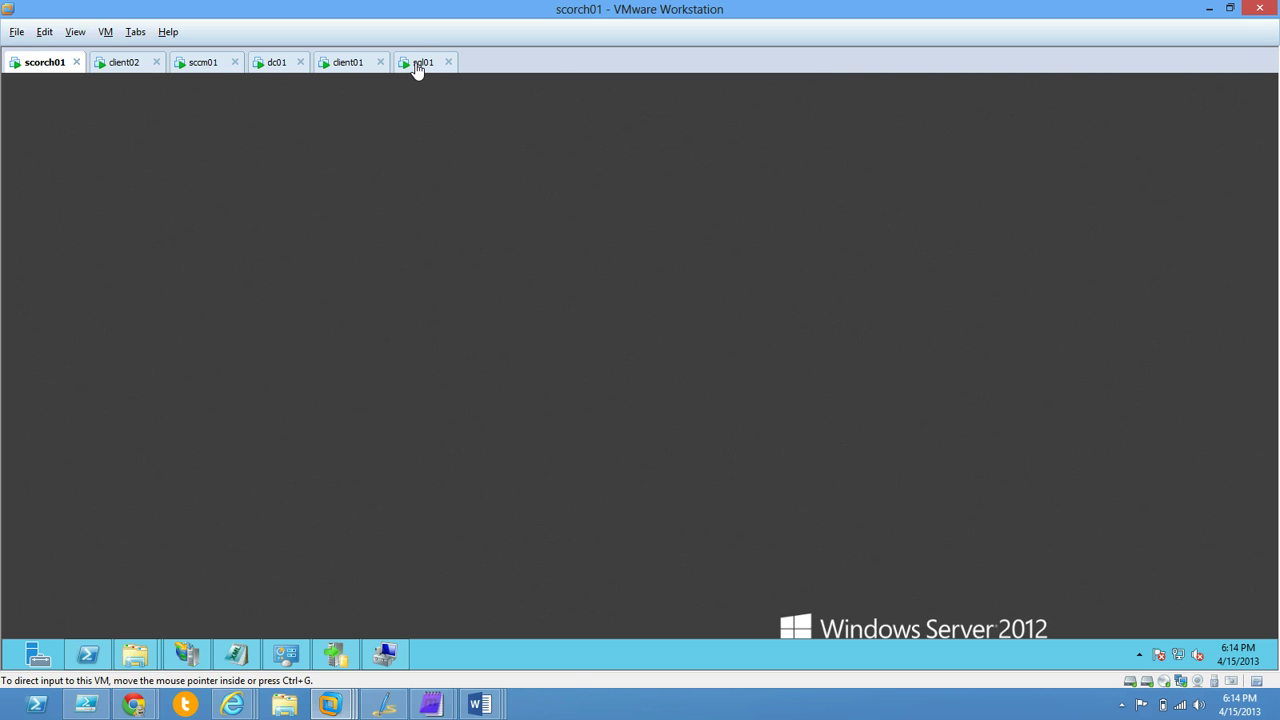
# Step: Switch VMware Workstation to the sql01 VM, where Management Studio shows the Orchestrator database
pyautogui.click(418, 66)
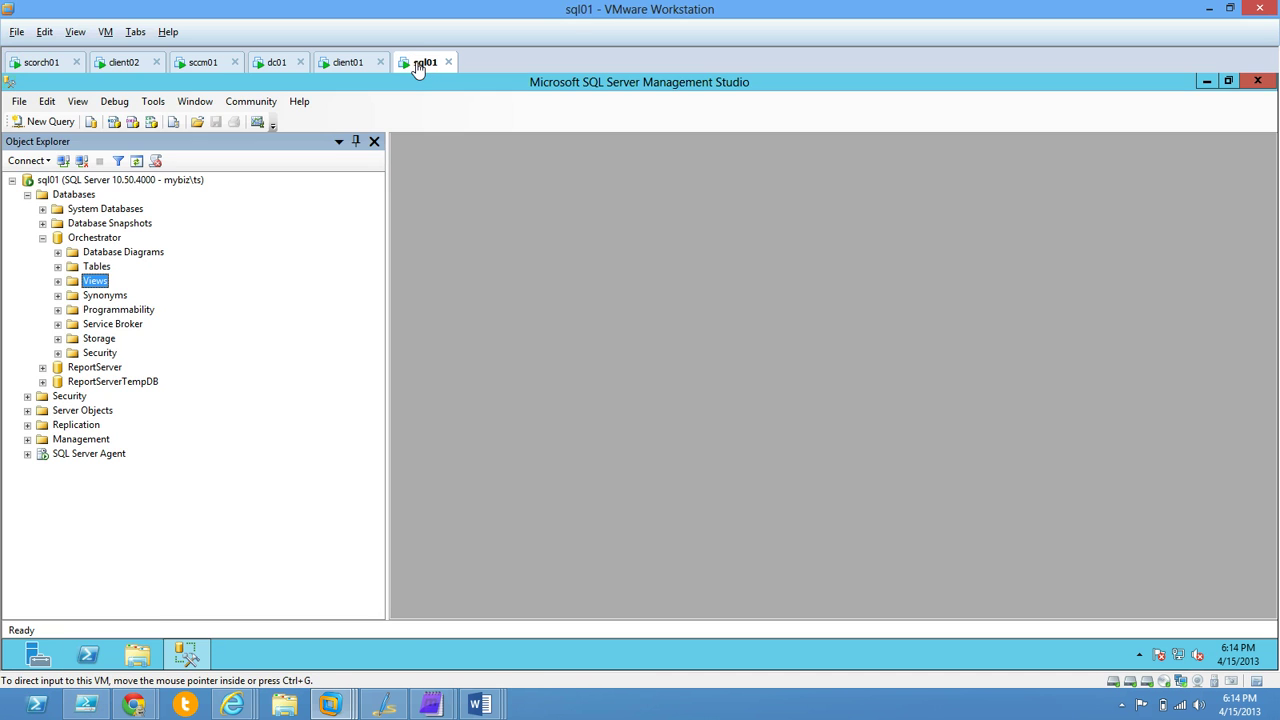
pyautogui.click(57, 282)
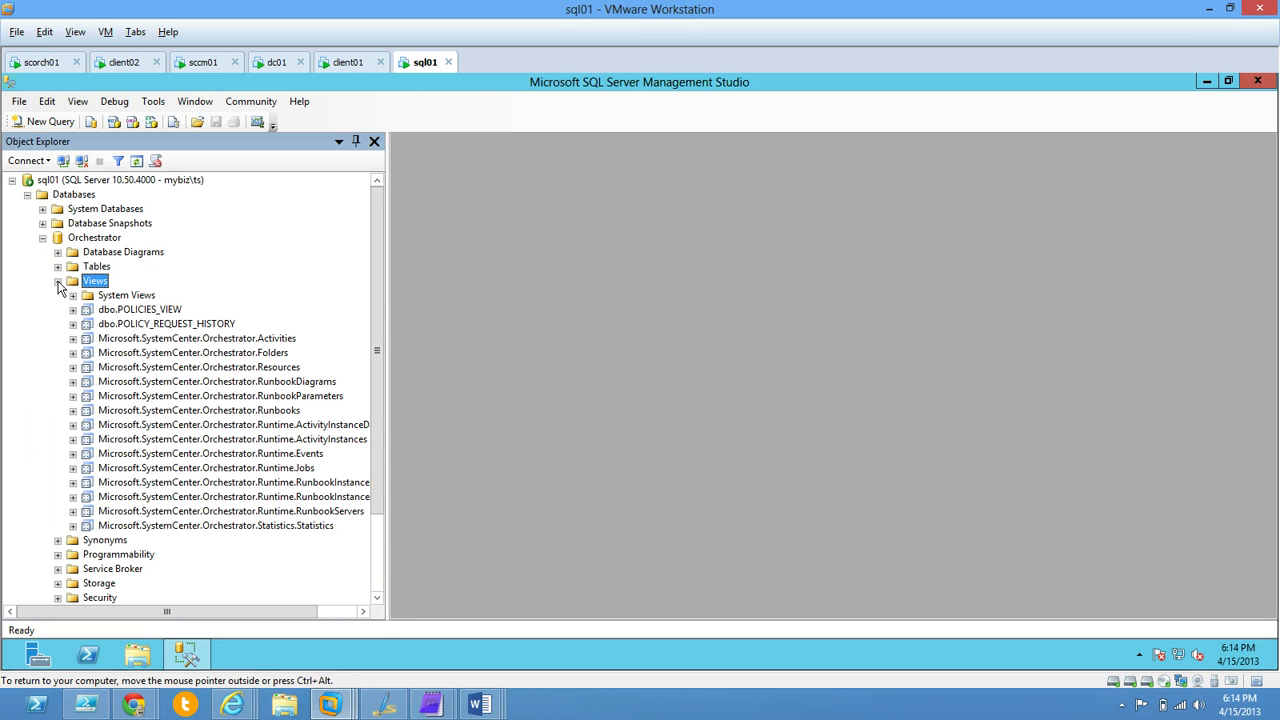
pyautogui.click(57, 282)
pyautogui.press('Up')
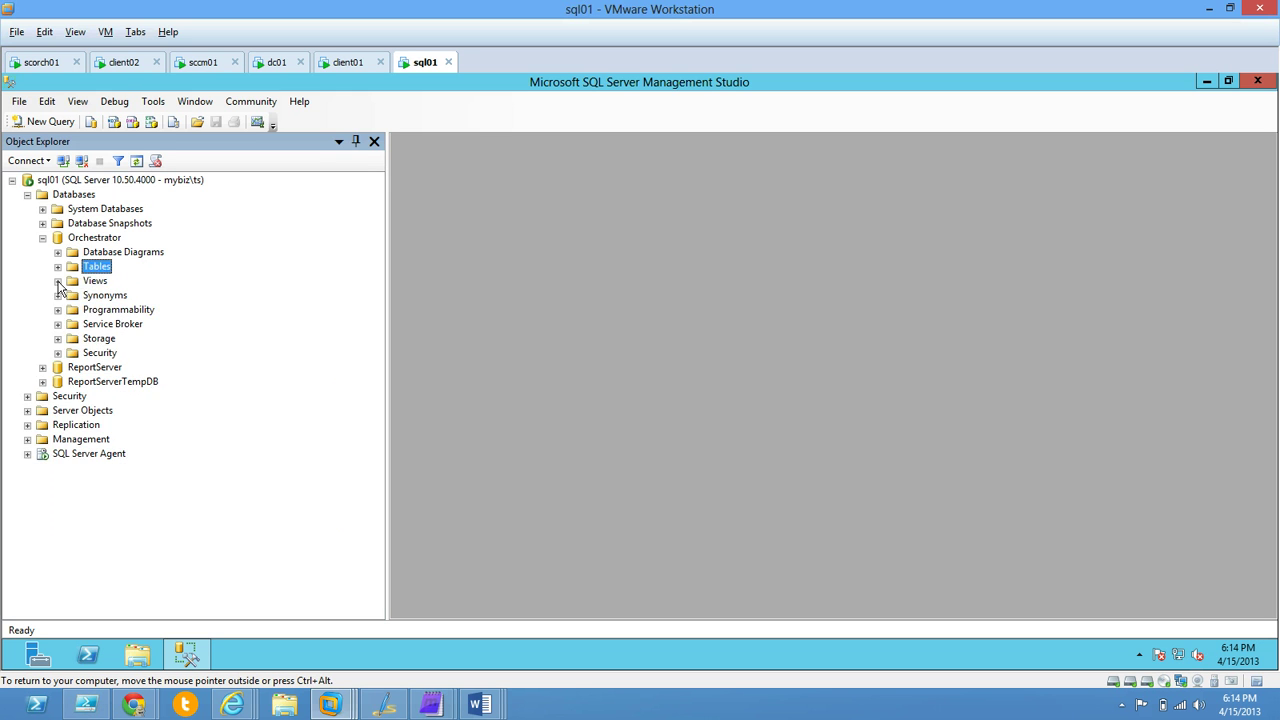
pyautogui.press('Right')
pyautogui.press('pagedown')
pyautogui.press('pagedown')
pyautogui.press('pagedown')
pyautogui.press('pagedown')
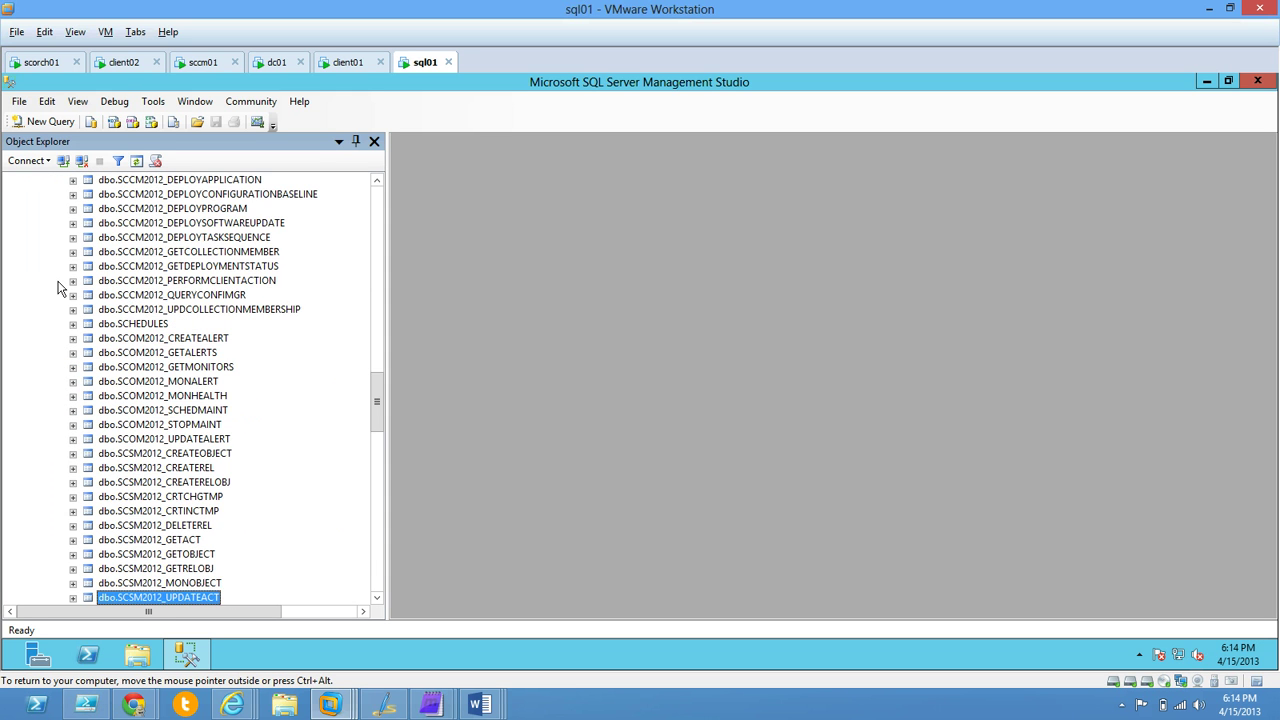
pyautogui.press('pagedown')
pyautogui.press('pageup')
pyautogui.press('pageup')
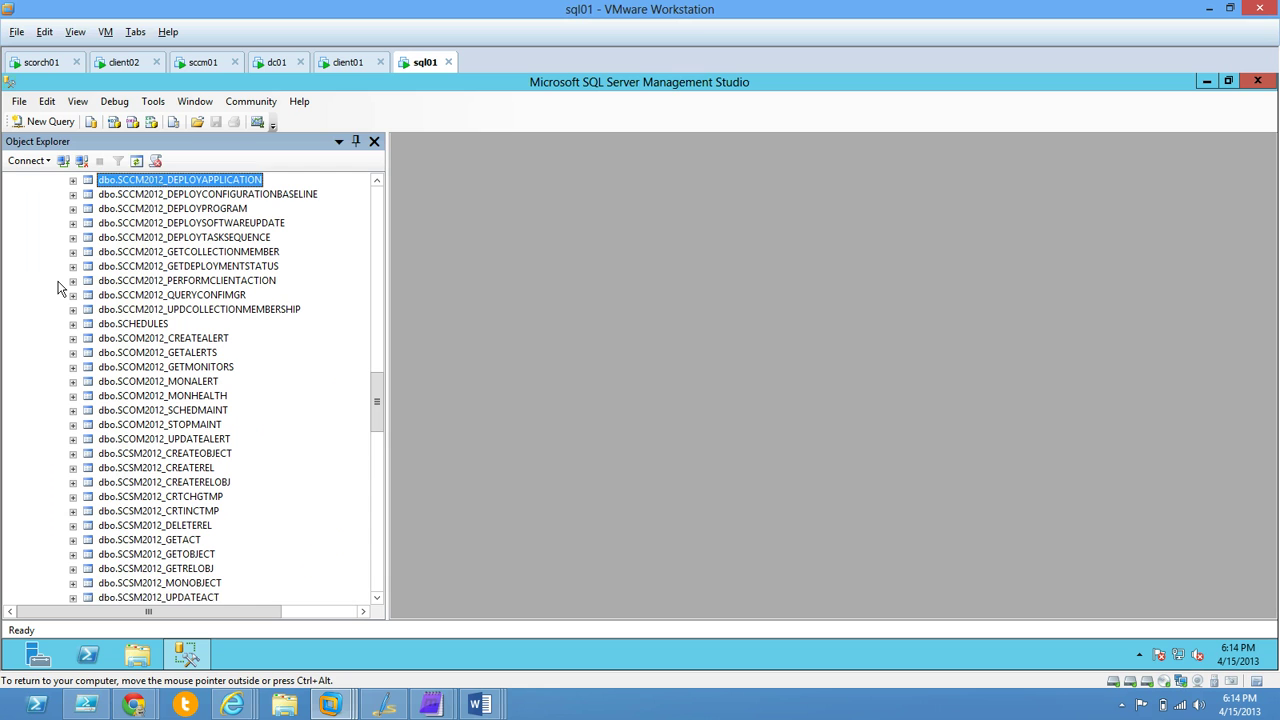
pyautogui.press('pagedown')
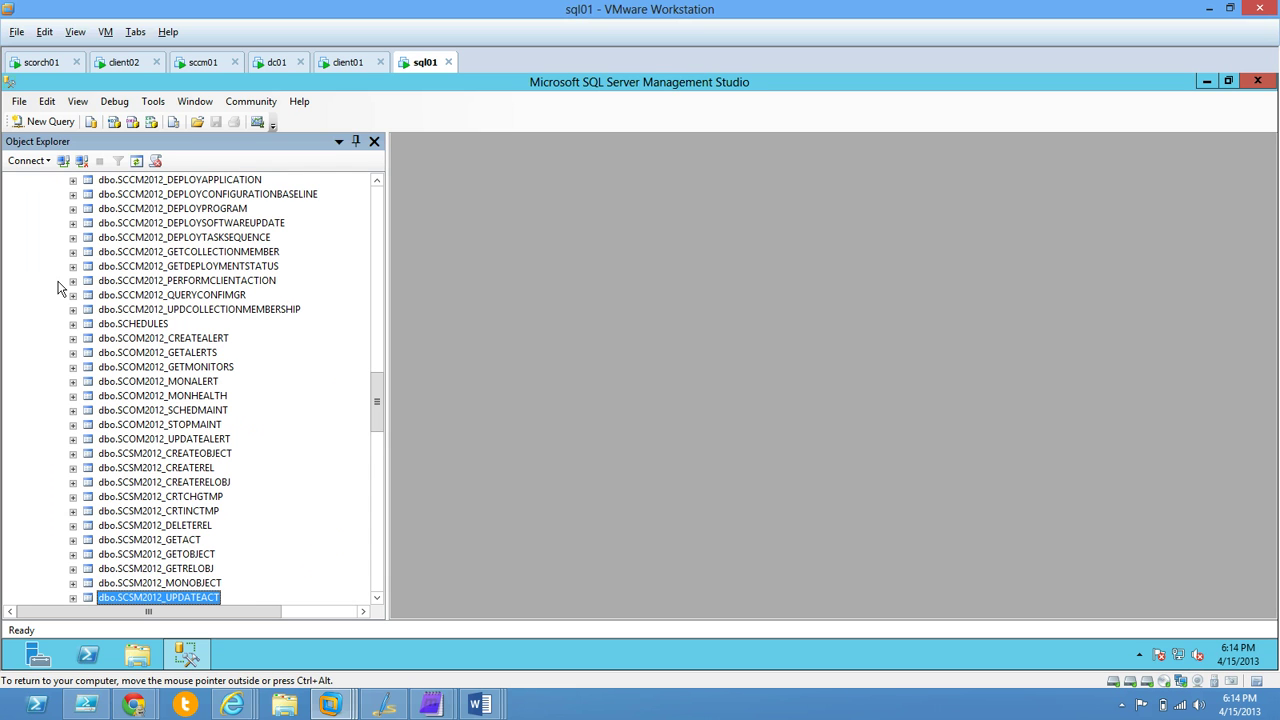
pyautogui.press('pageup')
pyautogui.press('pageup')
pyautogui.press('pageup')
pyautogui.press('pageup')
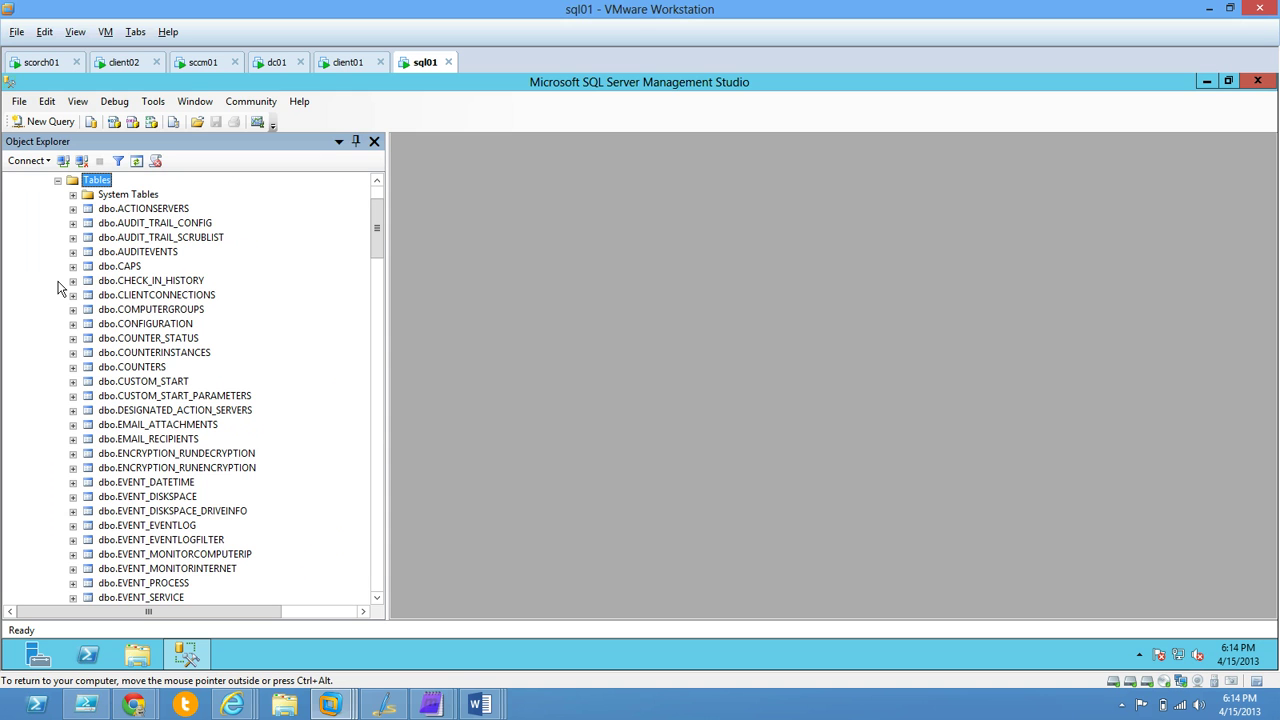
pyautogui.press('pagedown')
pyautogui.press('pagedown')
pyautogui.press('pagedown')
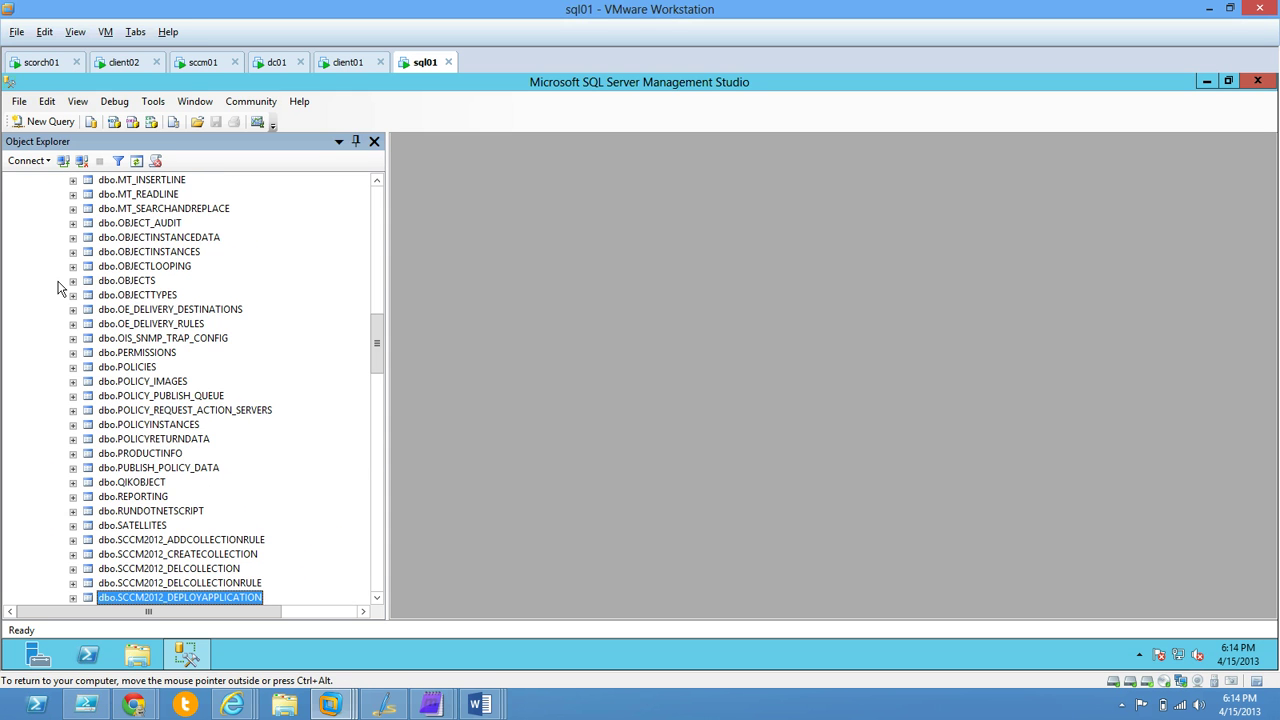
pyautogui.press('pagedown')
pyautogui.press('pagedown')
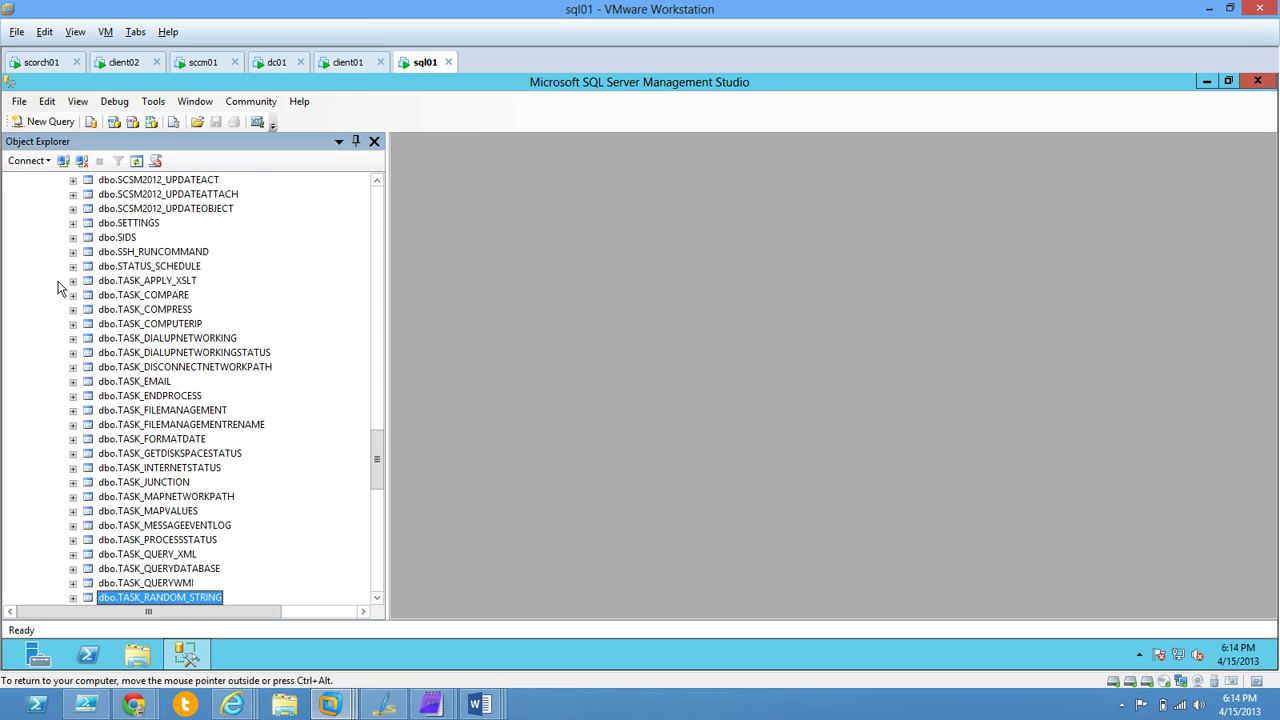
pyautogui.press('Left')
pyautogui.press('Left')
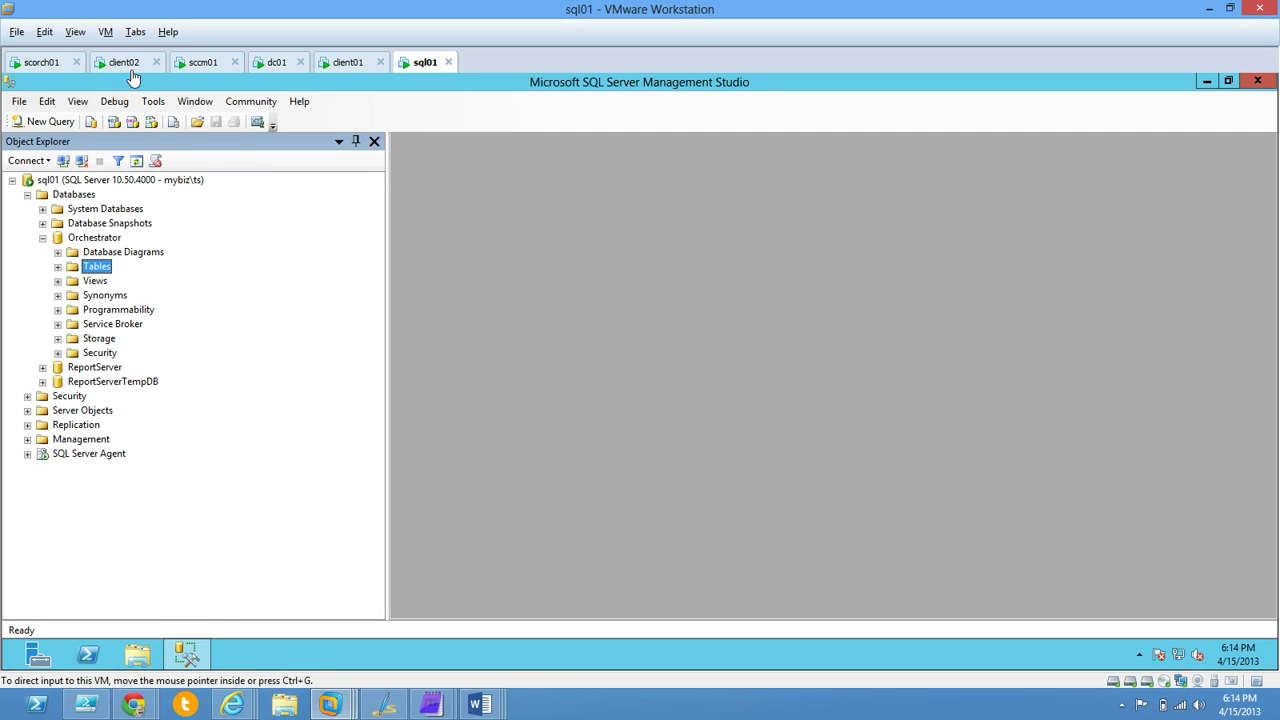
# Step: On the scorch01 VM, bring Orchestrator Deployment Manager to the front
pyautogui.click(40, 63)
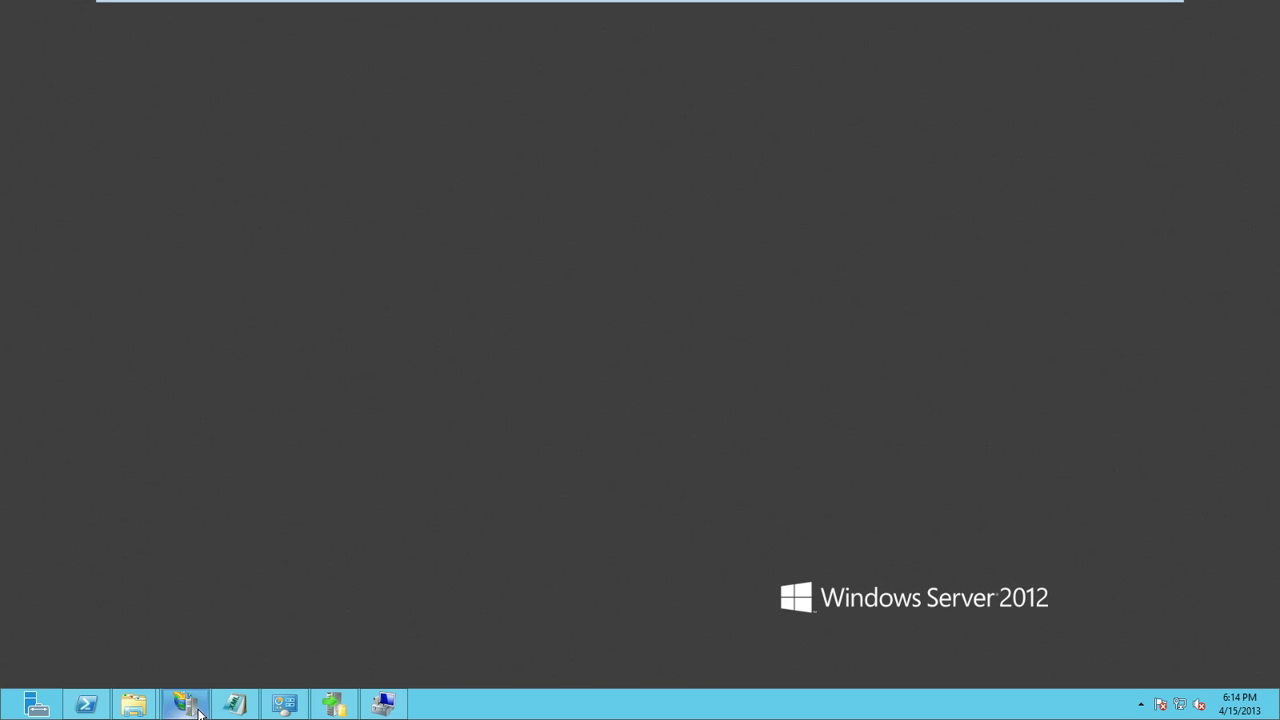
pyautogui.click(200, 711)
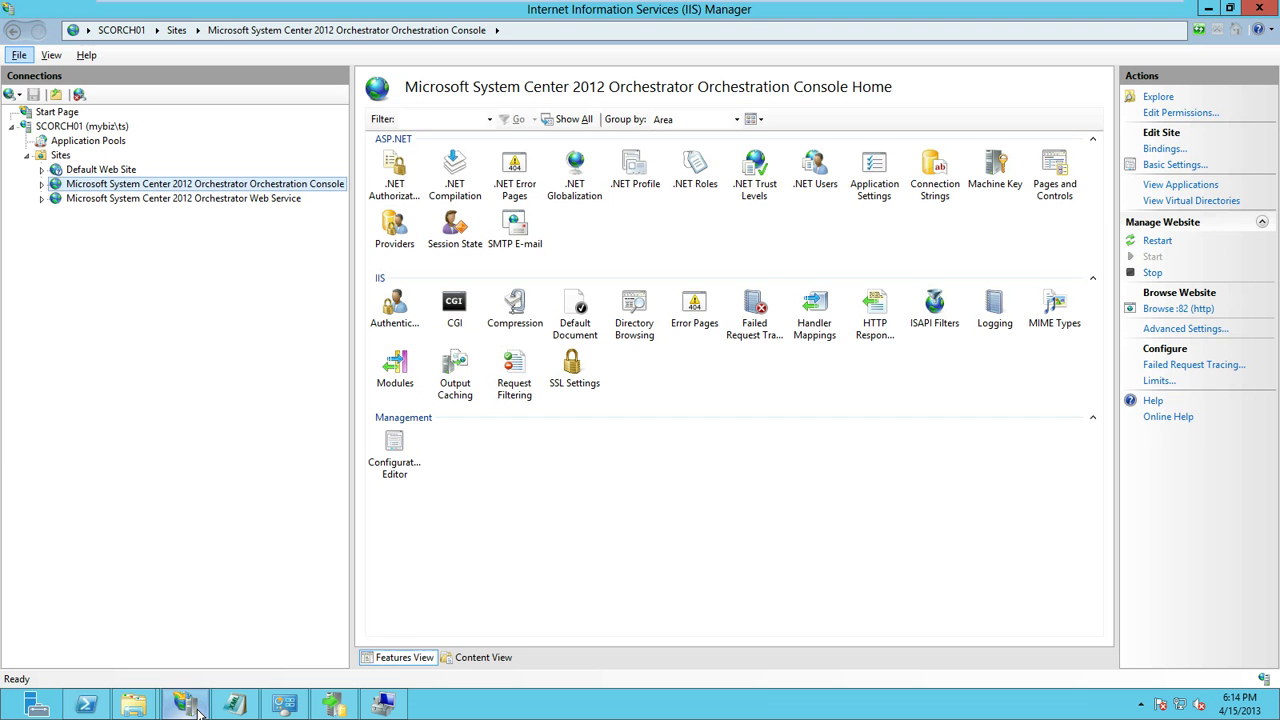
pyautogui.click(336, 710)
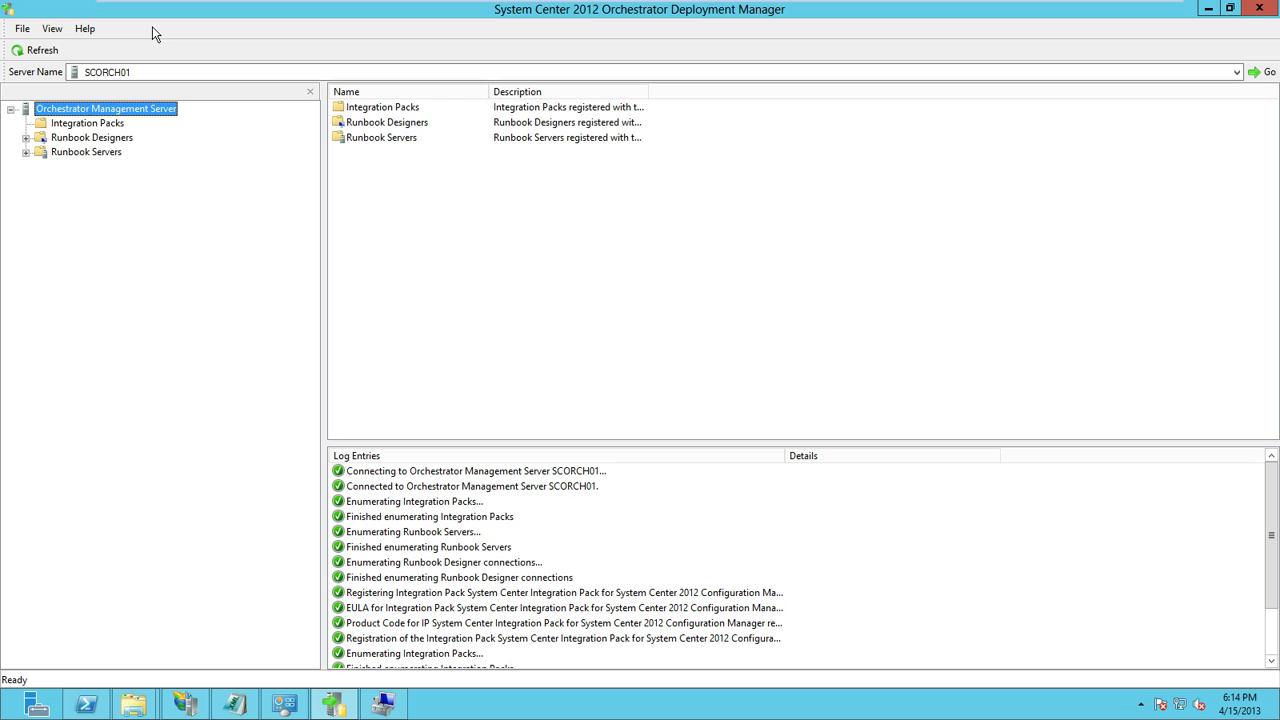
# Step: Review Runbook Servers, Runbook Designers and the eight integration packs, widening the Name column
pyautogui.click(85, 153)
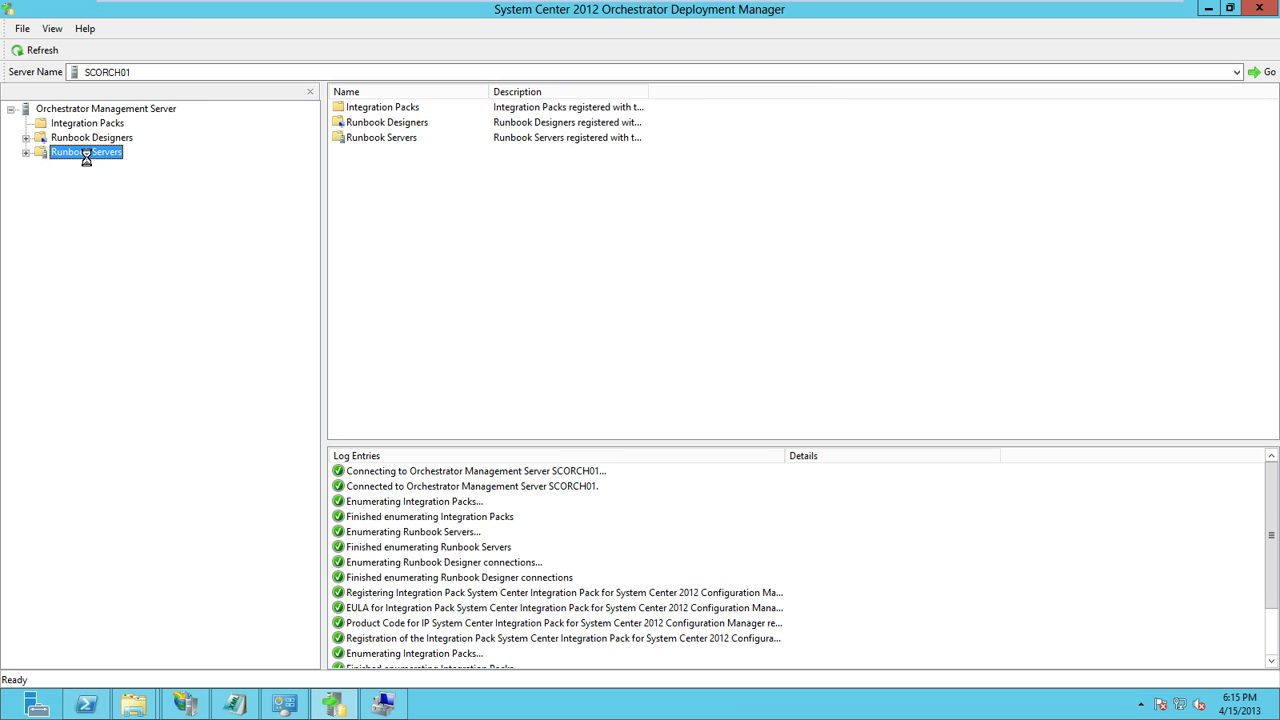
pyautogui.click(98, 140)
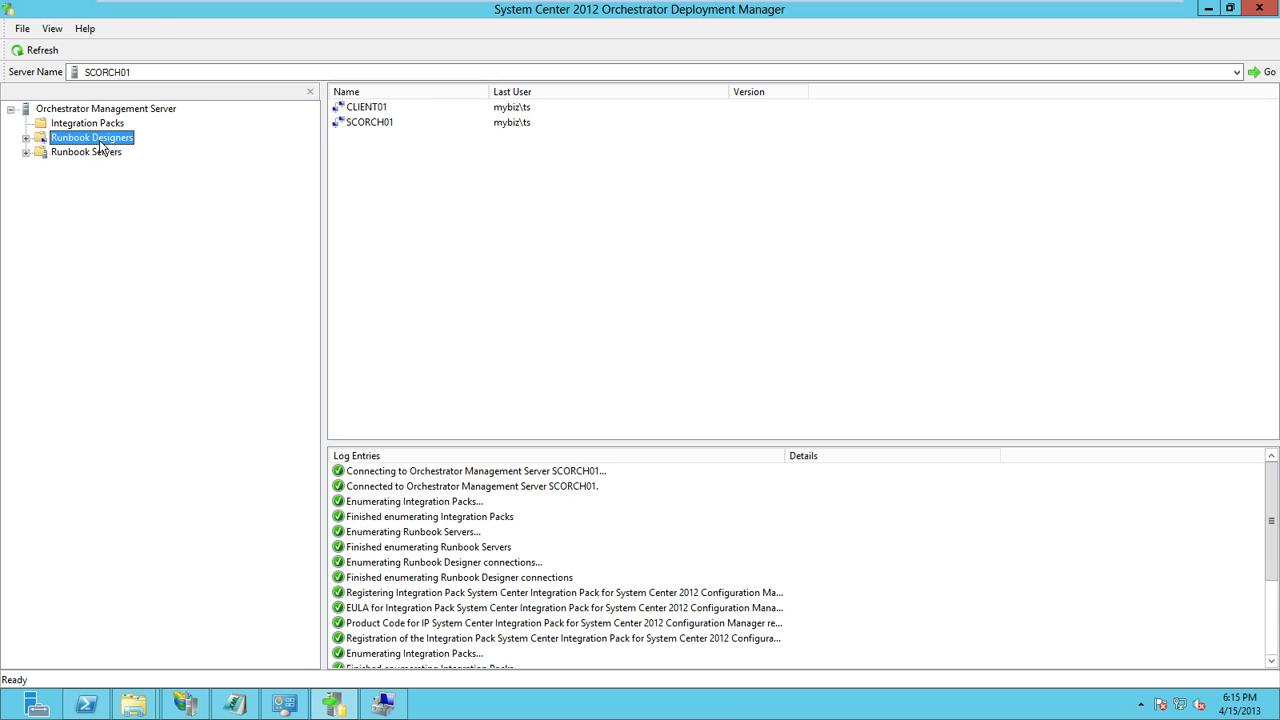
pyautogui.click(106, 126)
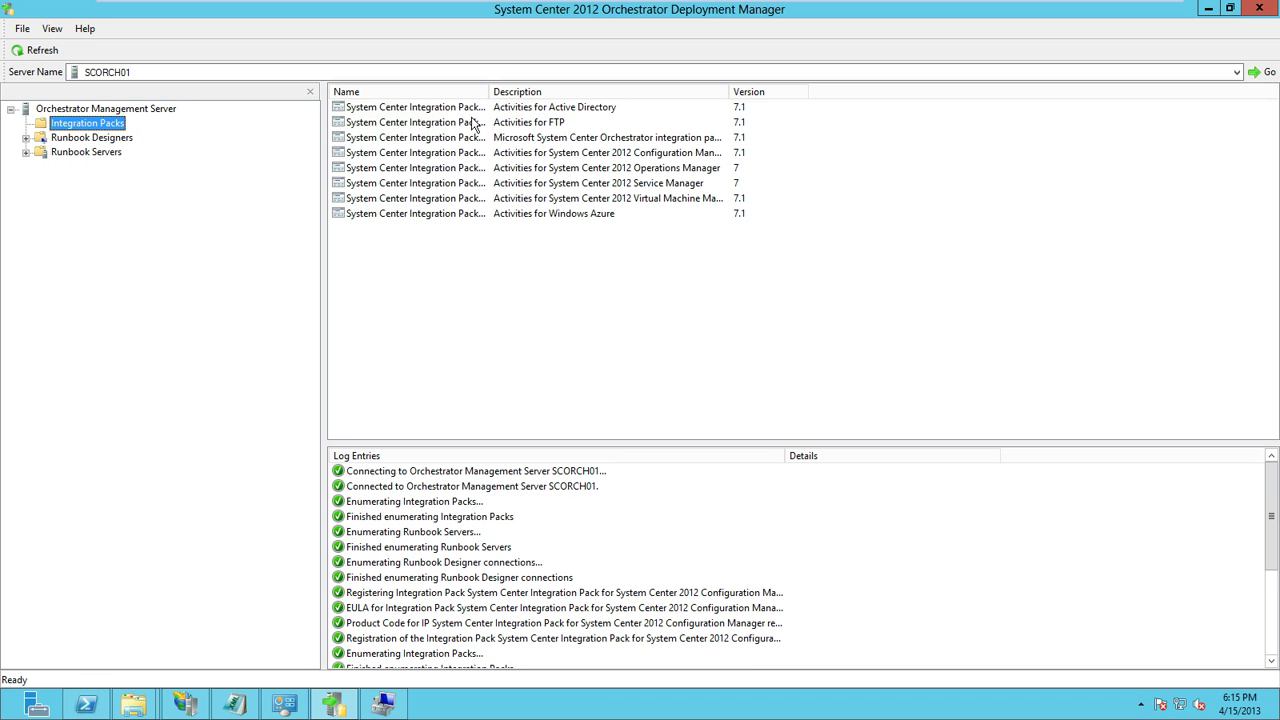
pyautogui.moveTo(491, 92); pyautogui.dragTo(645, 94)
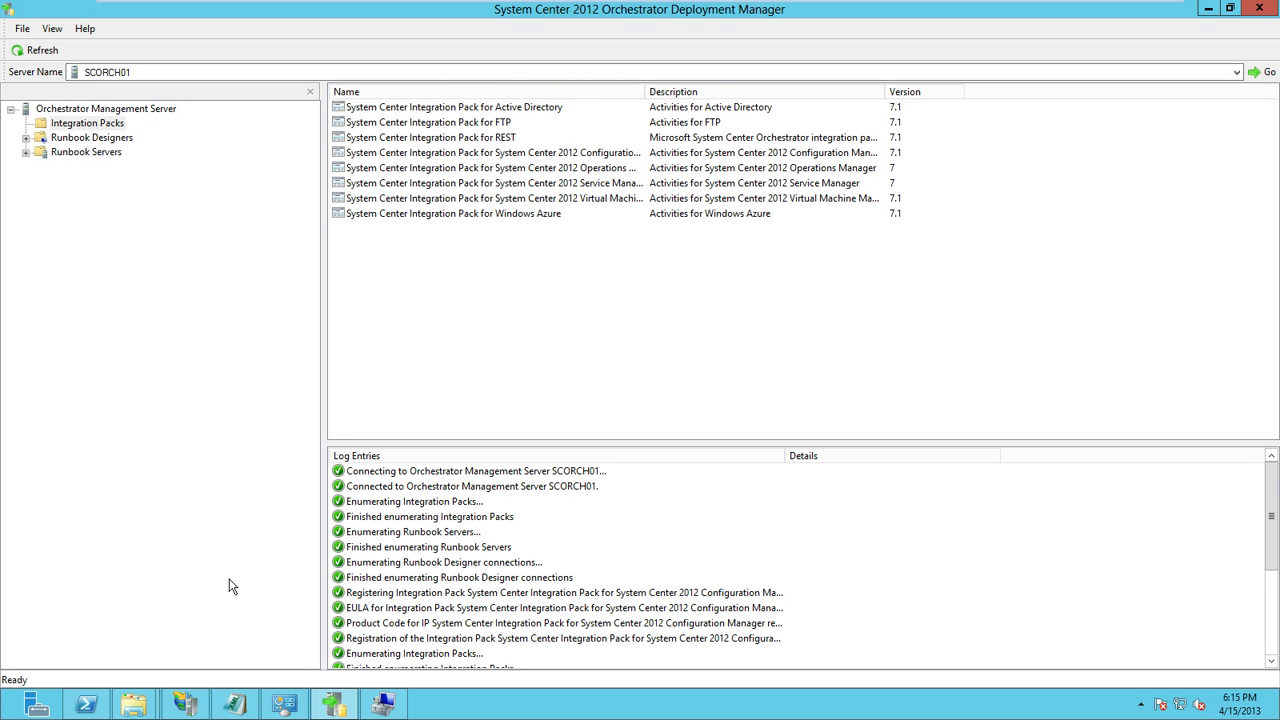
# Step: In IIS Manager, show the Orchestrator Web Service site's home page, served over http on port 81
pyautogui.click(193, 707)
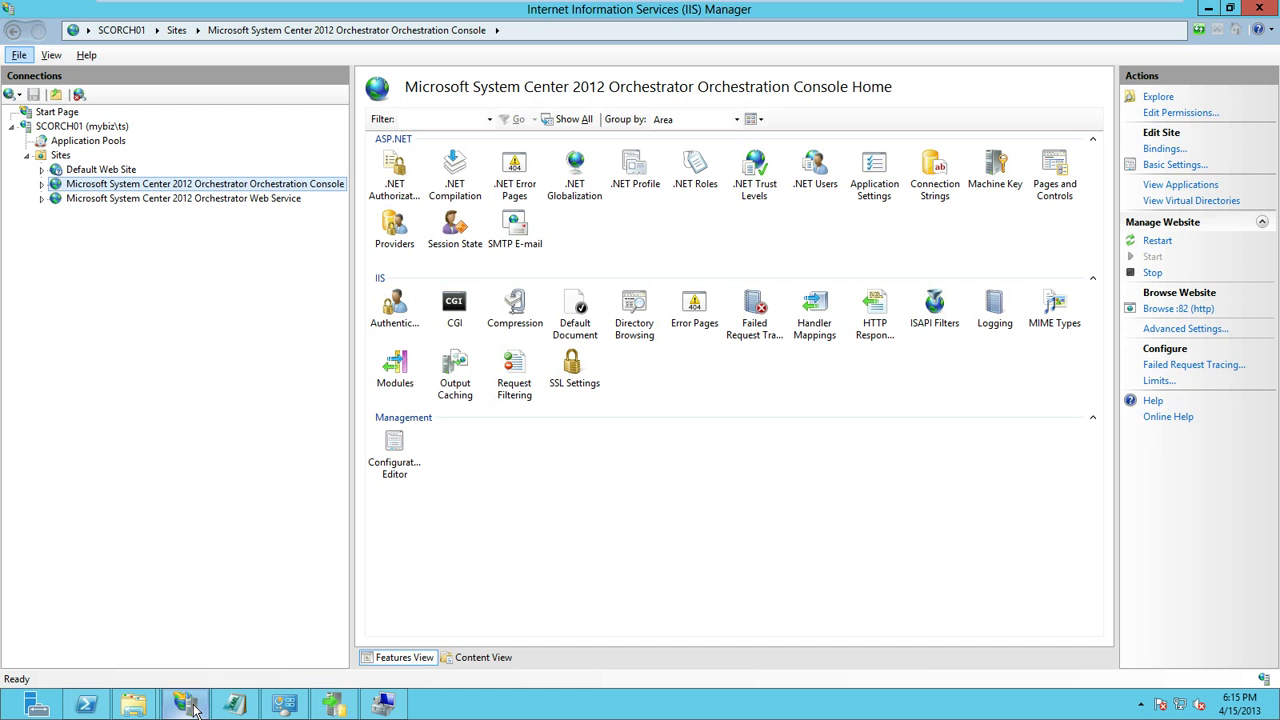
pyautogui.click(266, 200)
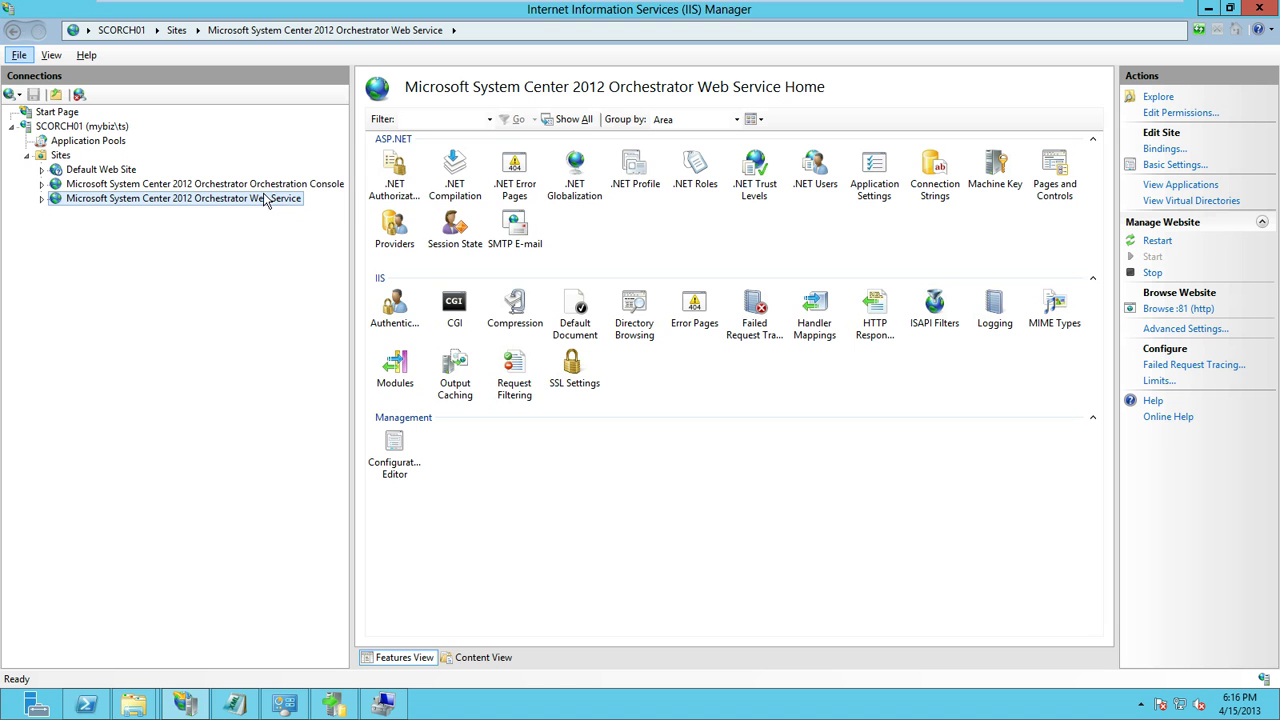
# Step: Check the Web Service site's bindings and view the Orchestration Console's properties
pyautogui.rightClick(268, 188)
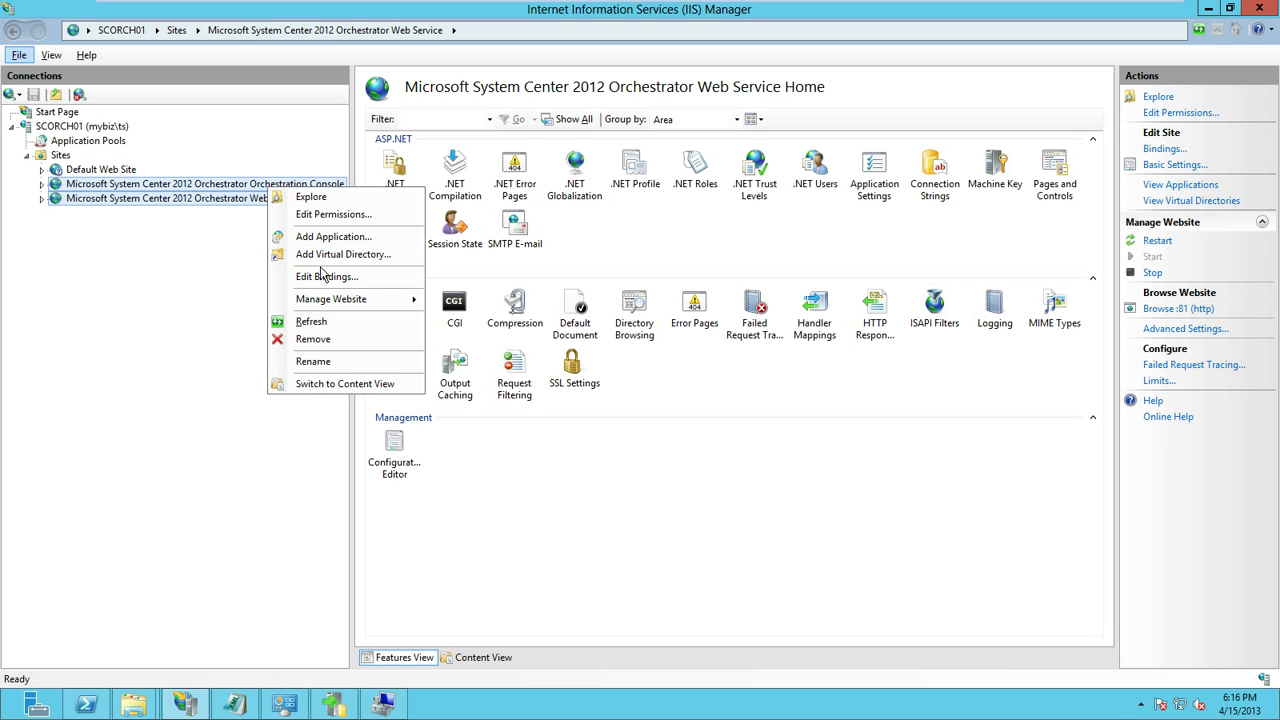
pyautogui.click(322, 276)
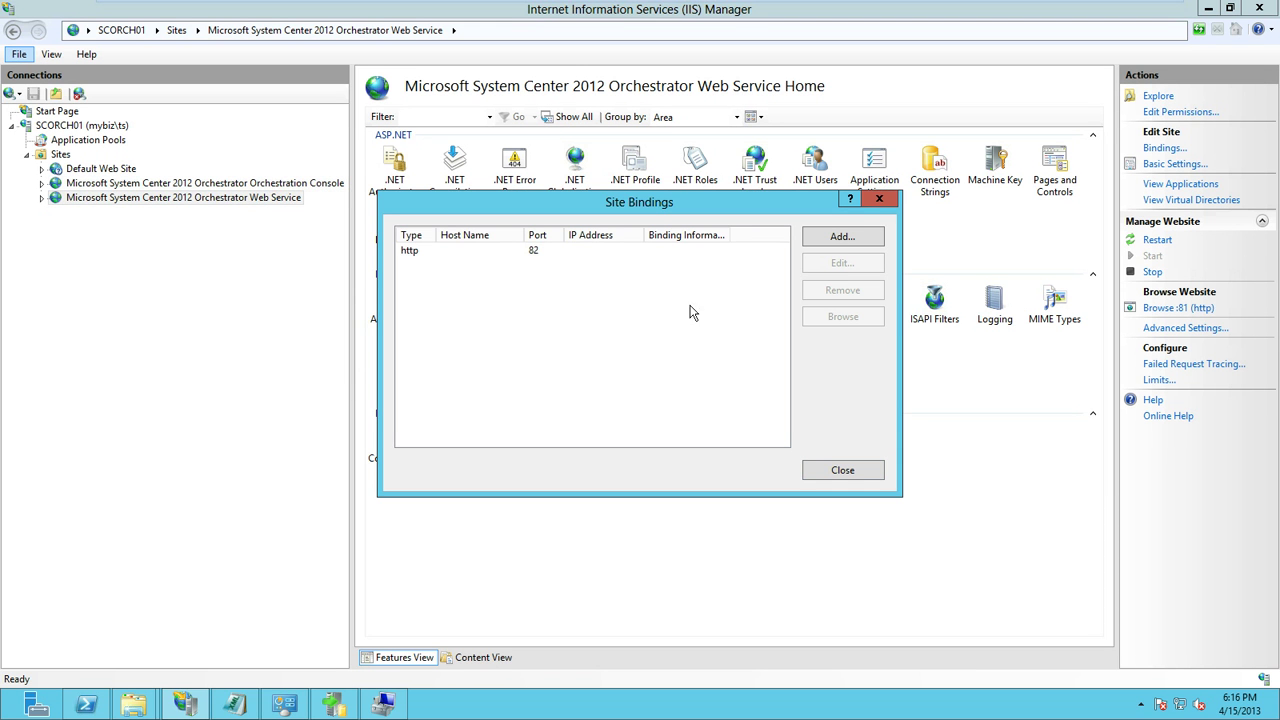
pyautogui.click(879, 200)
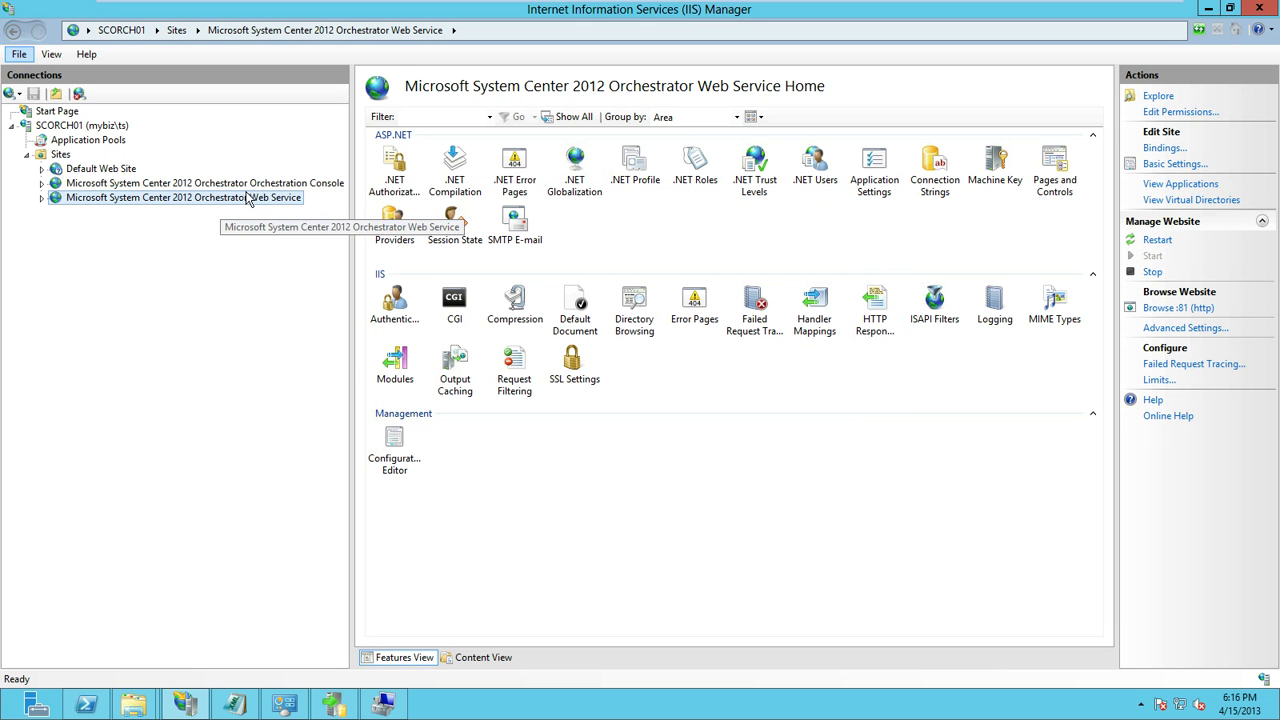
pyautogui.rightClick(250, 197)
pyautogui.click(322, 214)
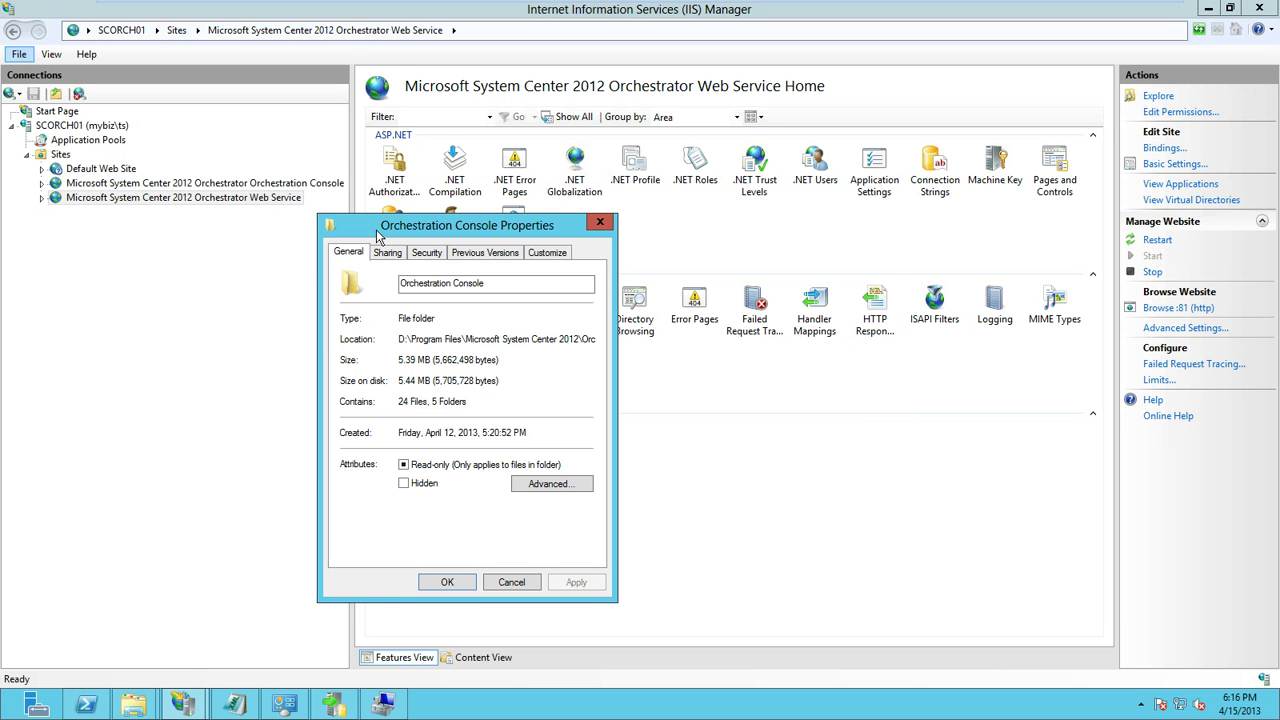
pyautogui.click(600, 221)
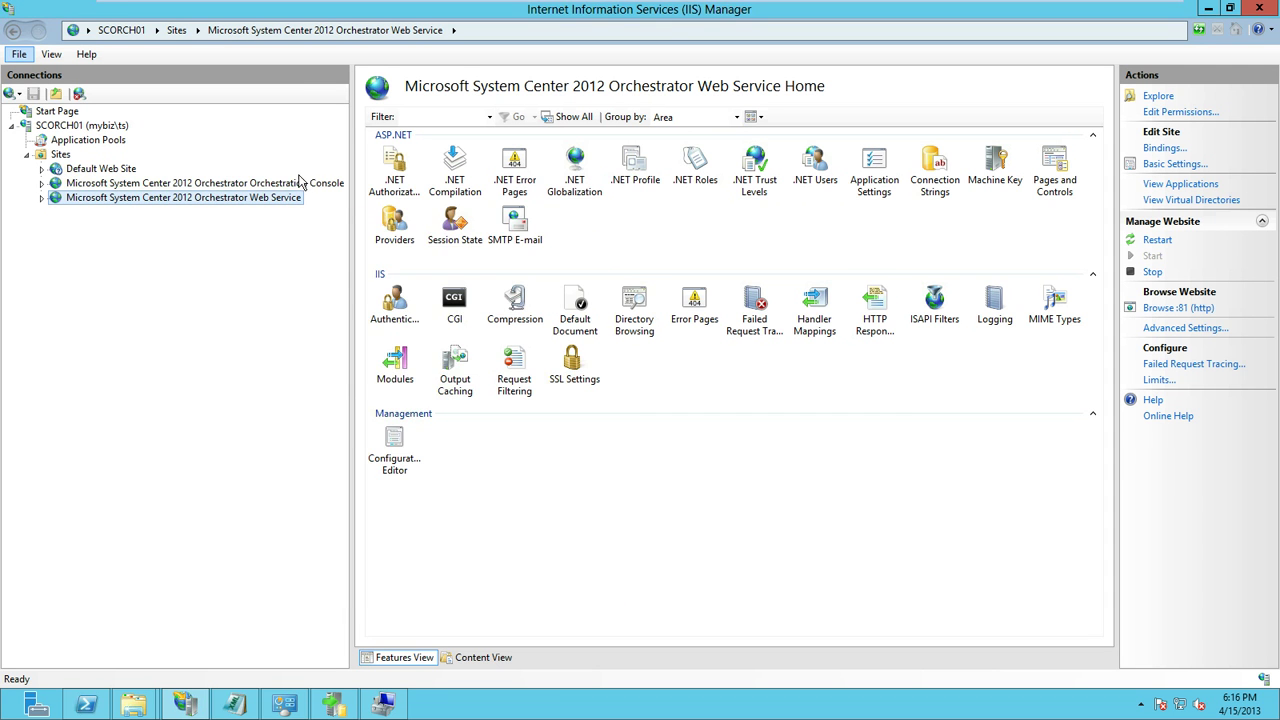
# Step: Check the Orchestration Console site's bindings, confirming it uses port 82
pyautogui.rightClick(305, 186)
pyautogui.click(350, 267)
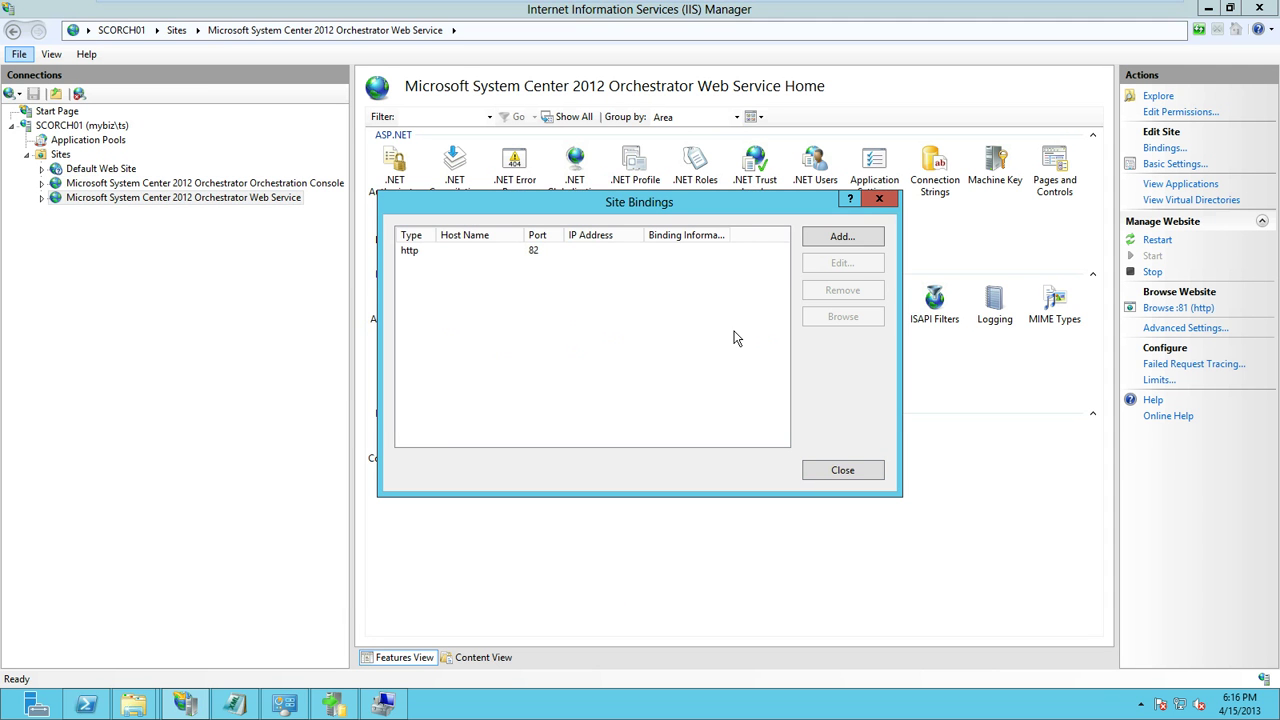
pyautogui.click(843, 468)
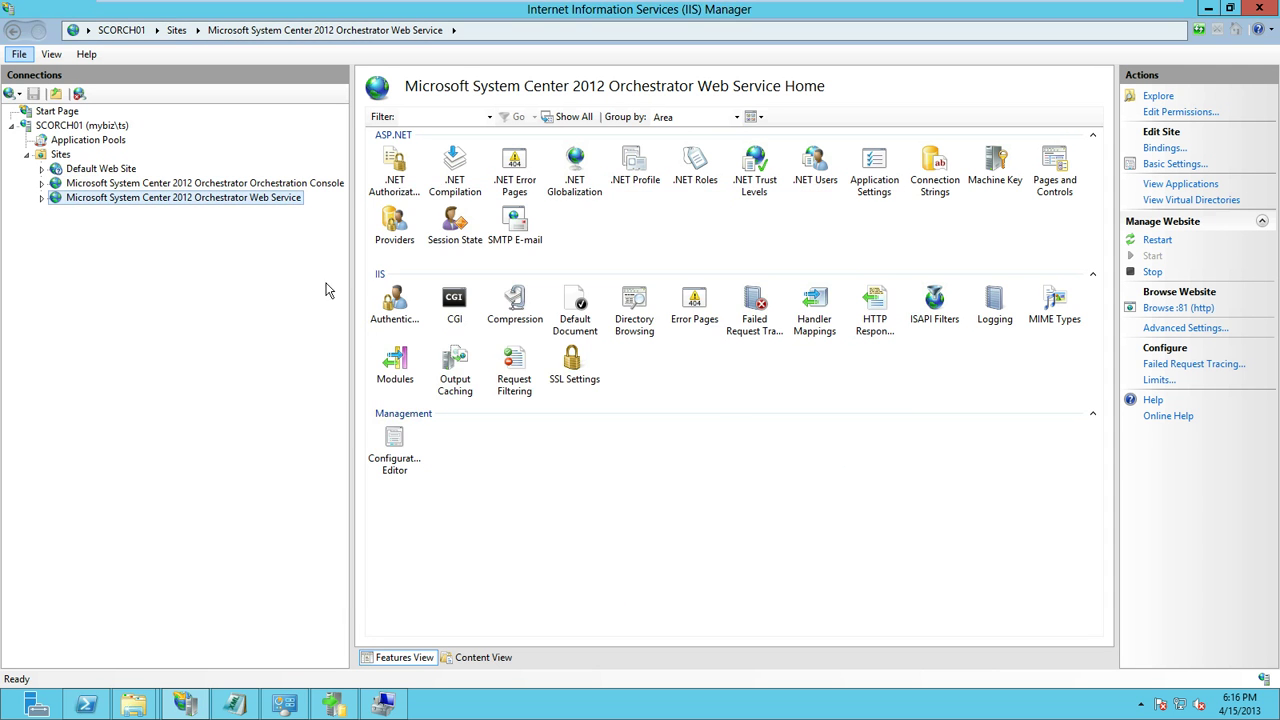
pyautogui.rightClick(258, 188)
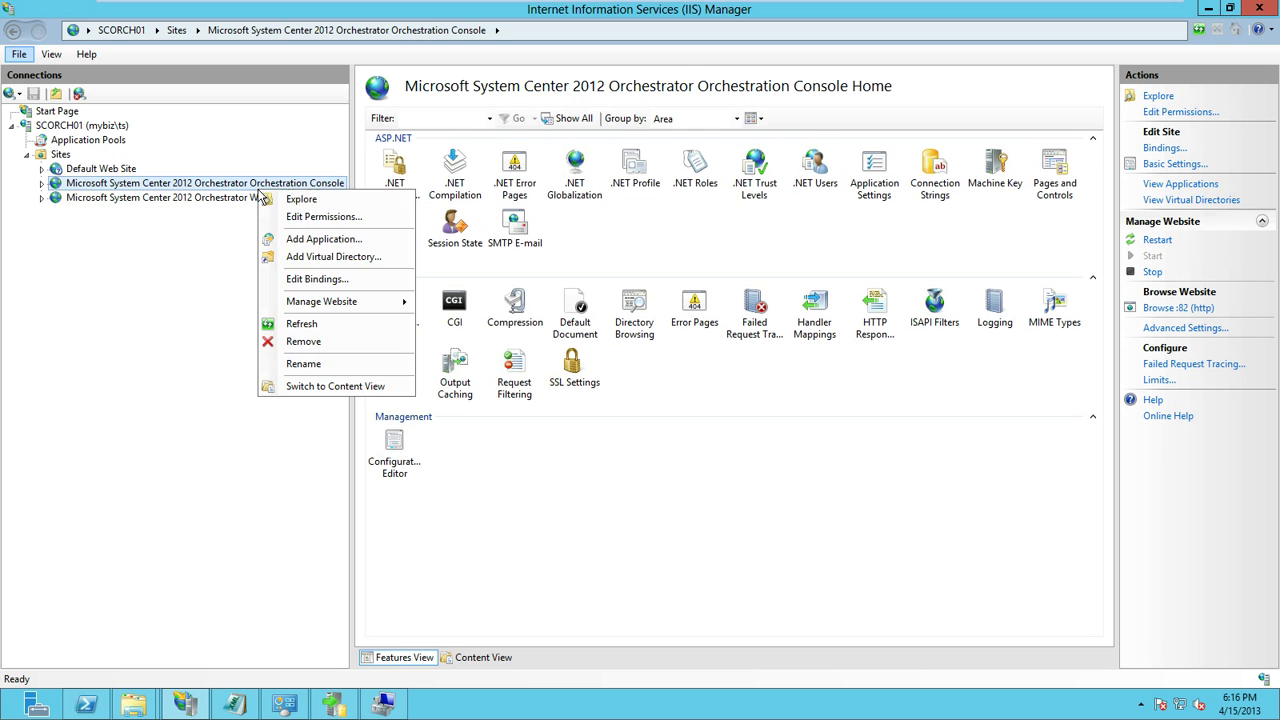
pyautogui.click(325, 278)
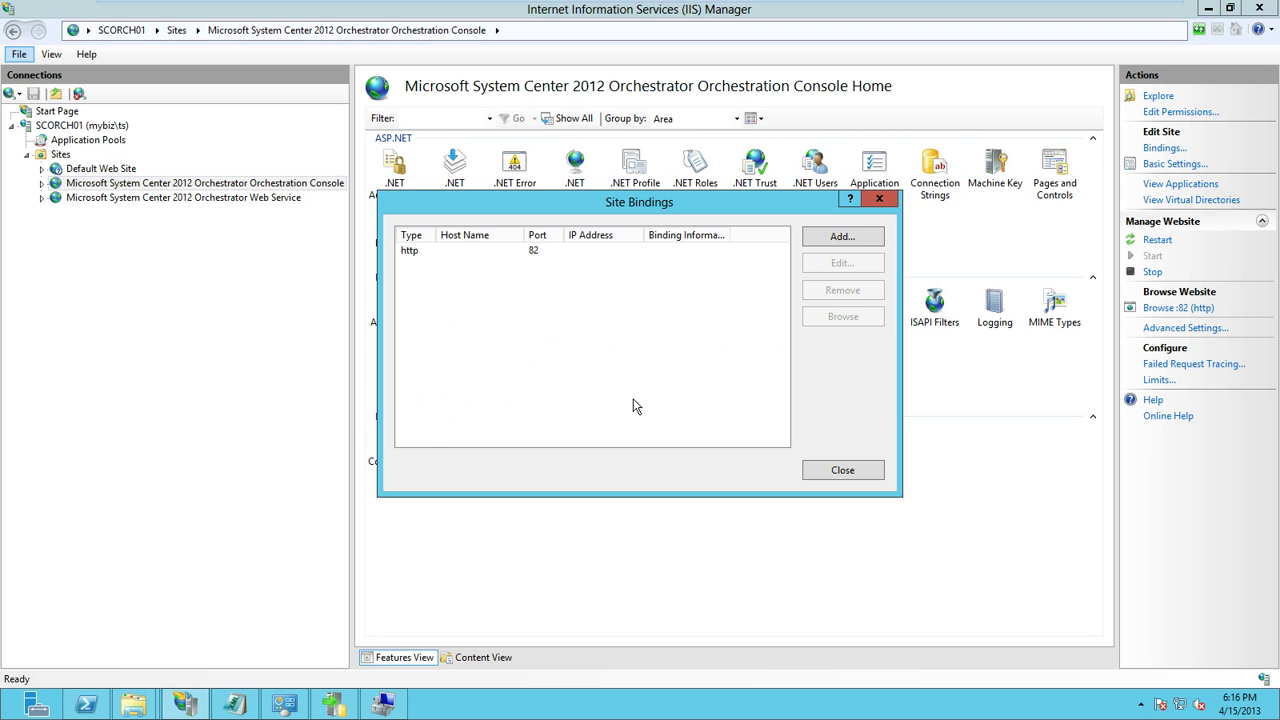
pyautogui.click(862, 472)
# Step: Recheck the Web Service site's bindings: a single http binding on port 81
pyautogui.click(276, 198)
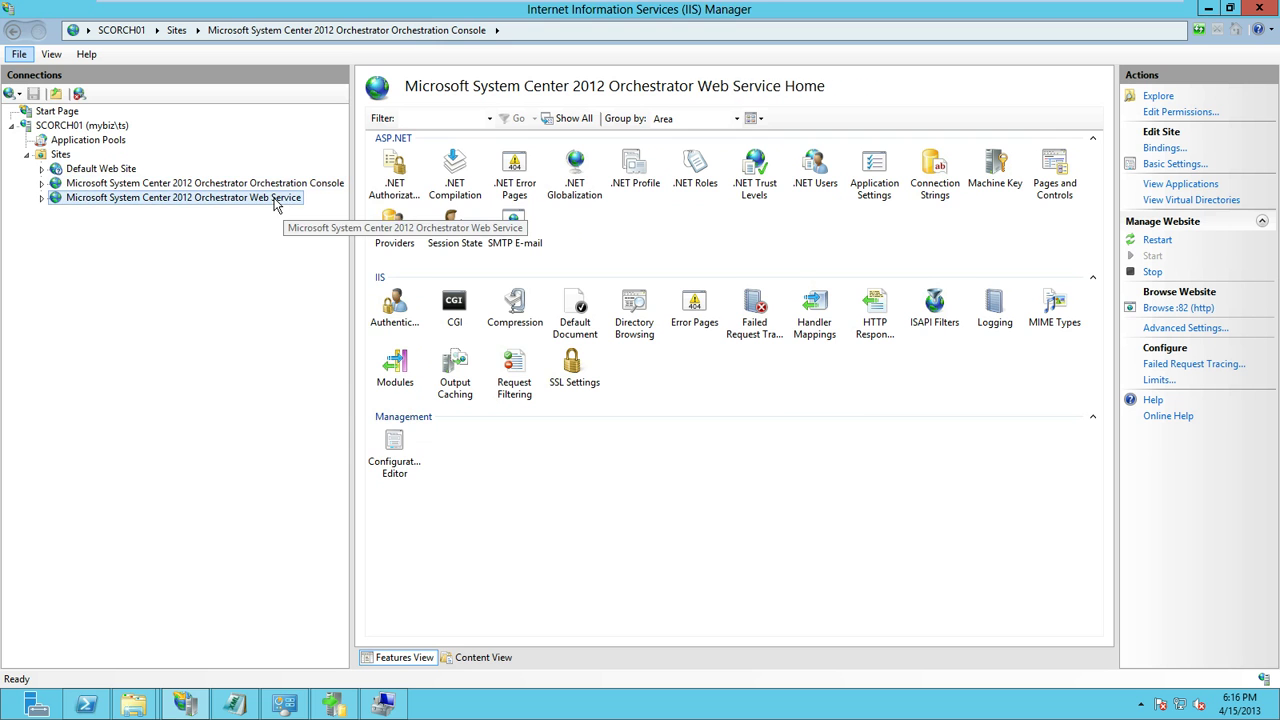
pyautogui.rightClick(276, 198)
pyautogui.click(325, 287)
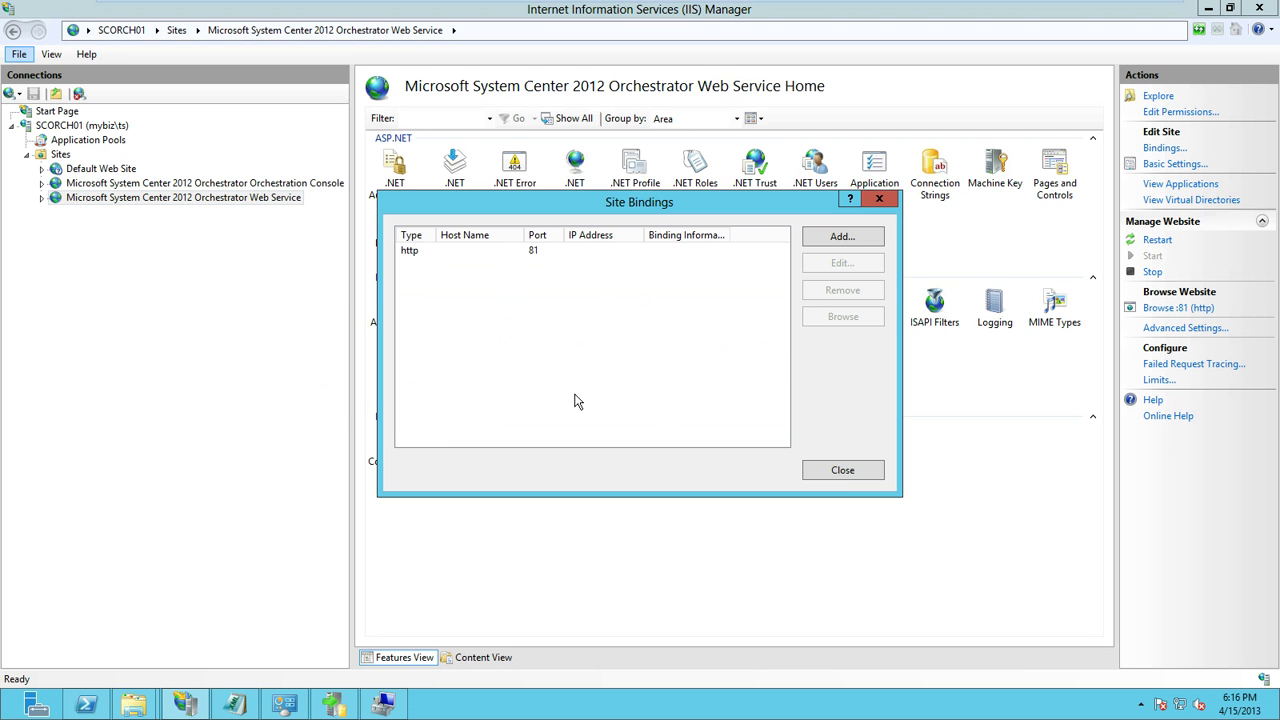
pyautogui.click(842, 471)
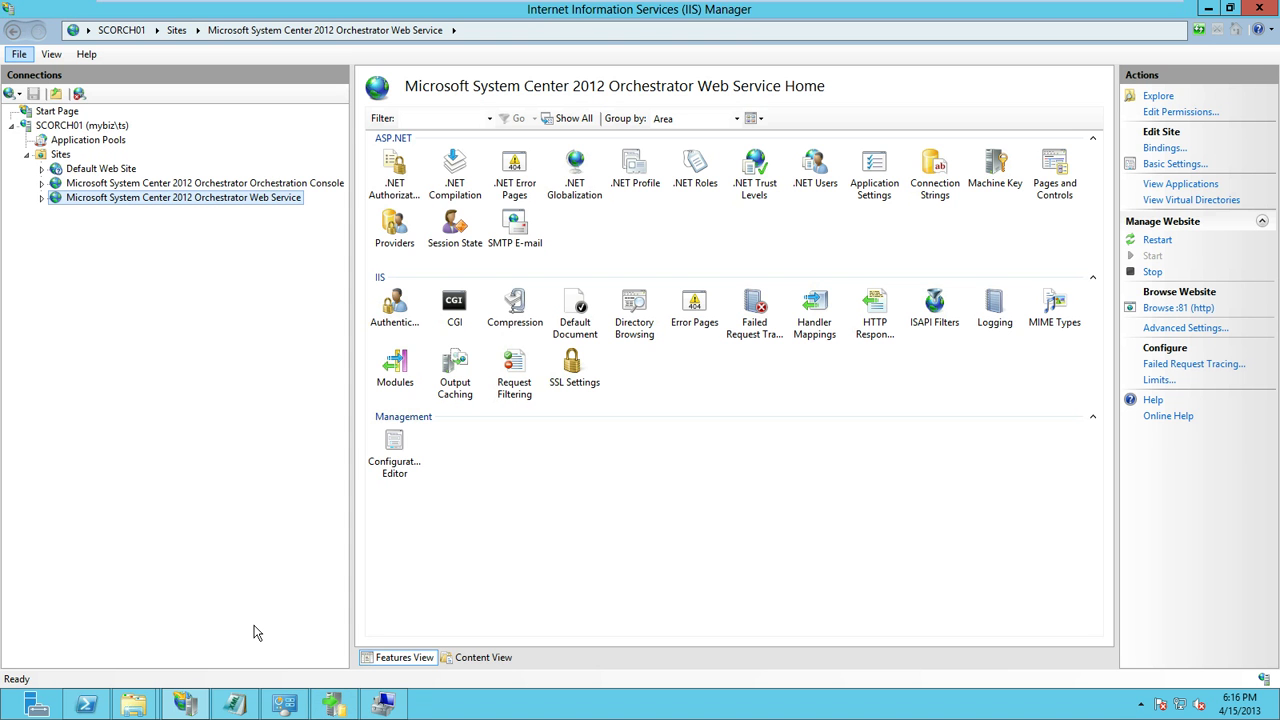
# Step: Launch Runbook Designer as administrator and maximize it, connected to LOCALHOST
pyautogui.press('super')
pyautogui.write('run')
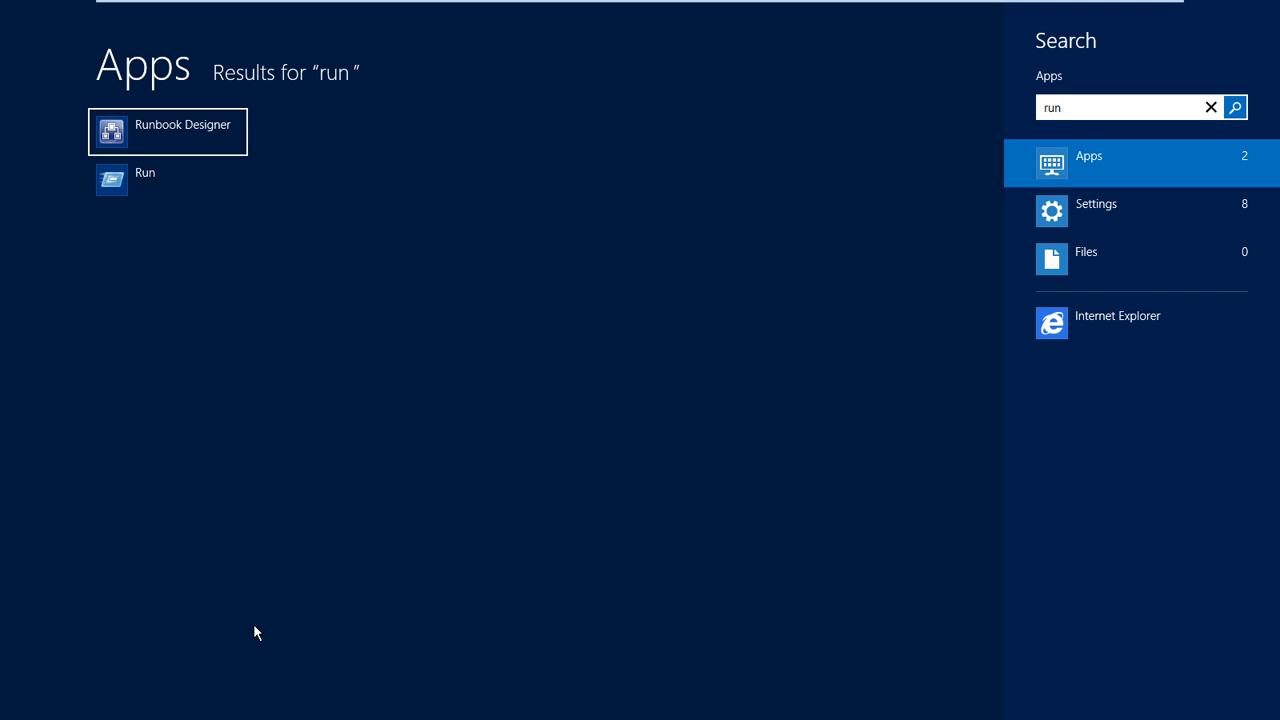
pyautogui.press('Return')
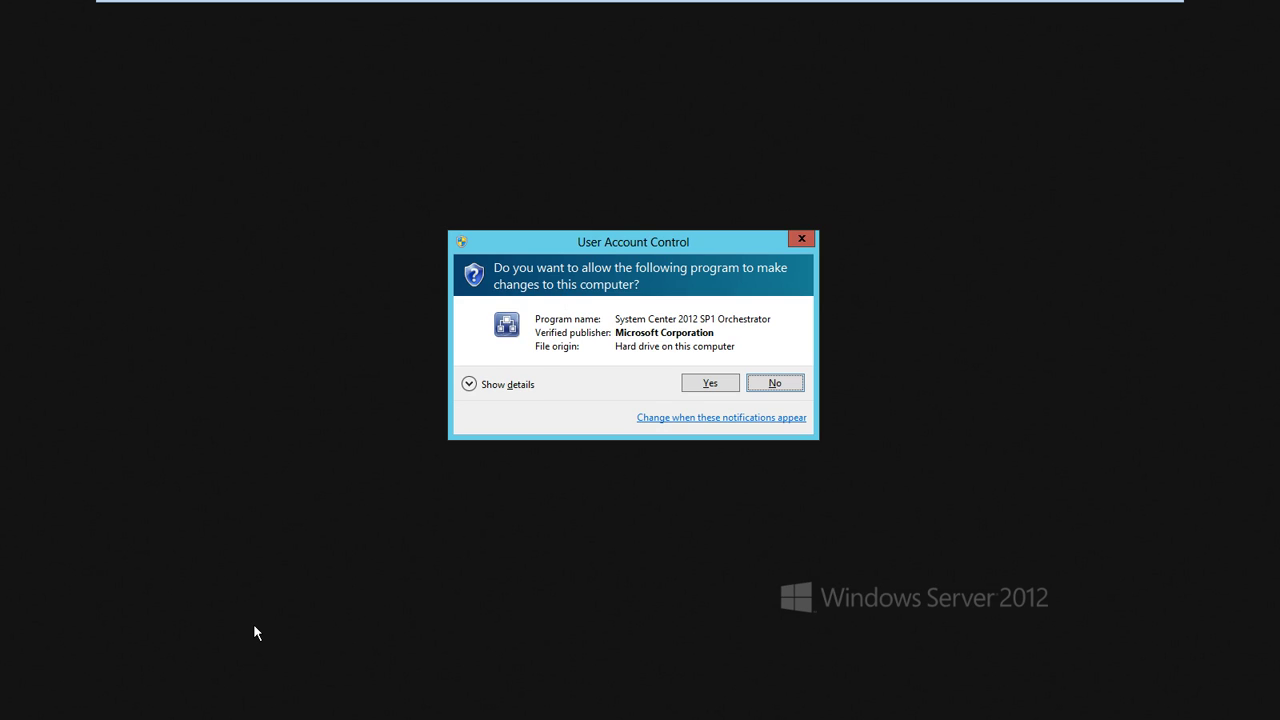
pyautogui.hotkey('alt', 'y')
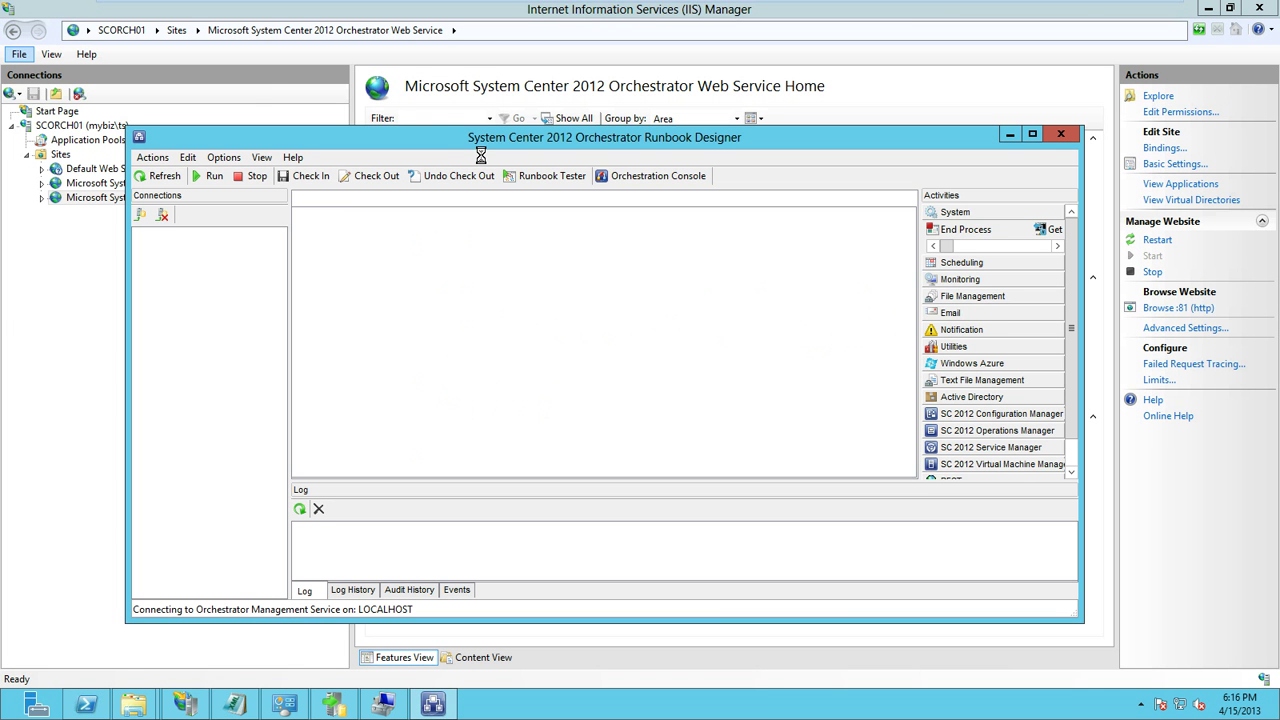
pyautogui.doubleClick(435, 136)
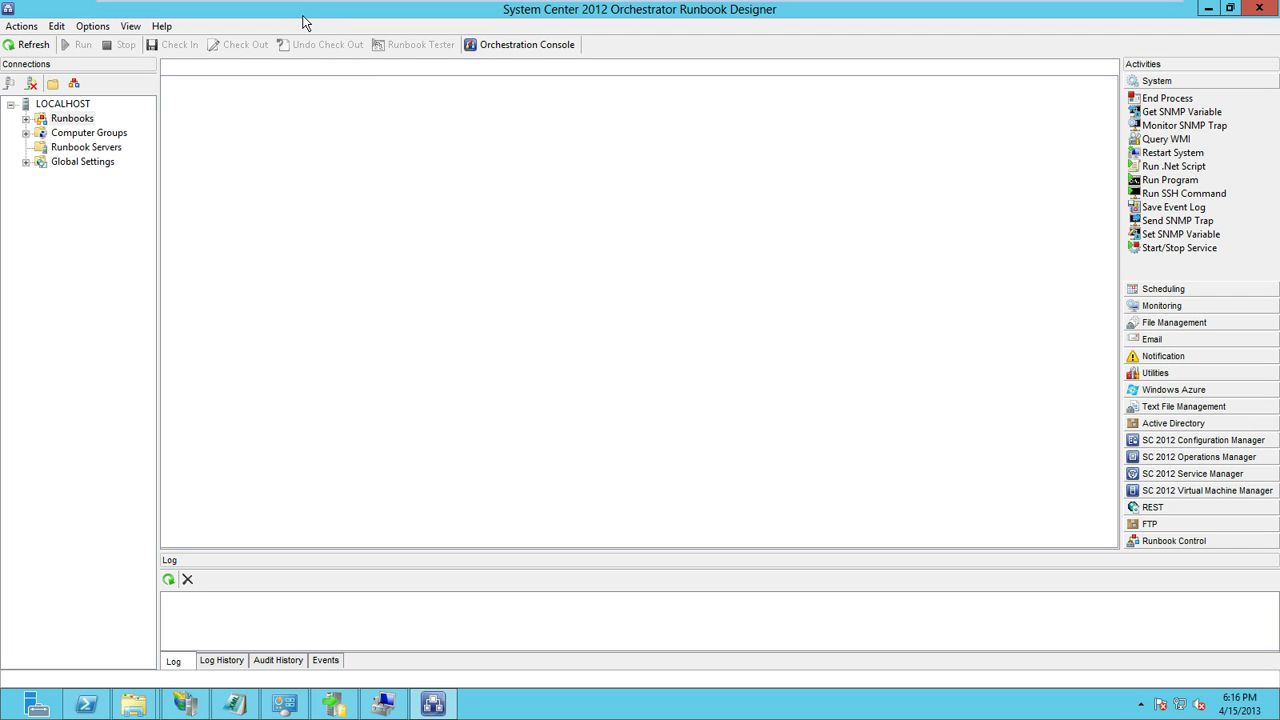
# Step: Expand Runbooks and Global Settings, and list SCORCH01 (7.1.3022.0, Primary) under Runbook Servers
pyautogui.click(26, 119)
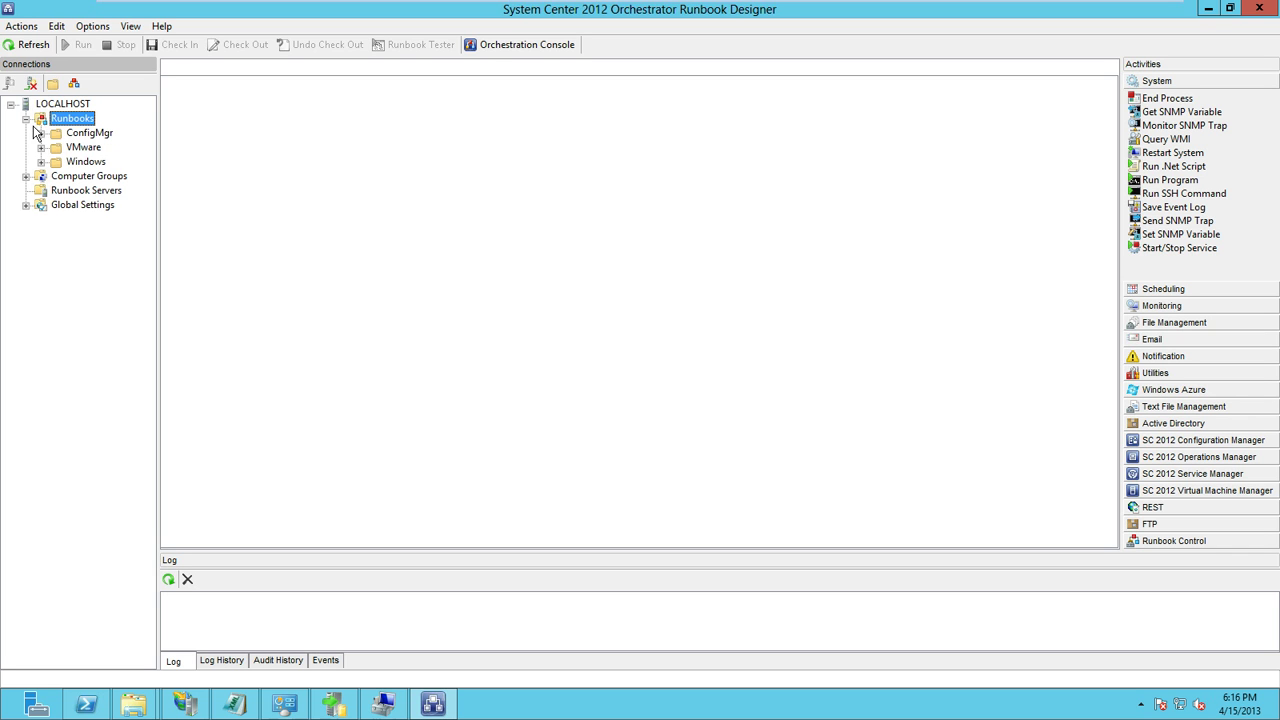
pyautogui.click(70, 192)
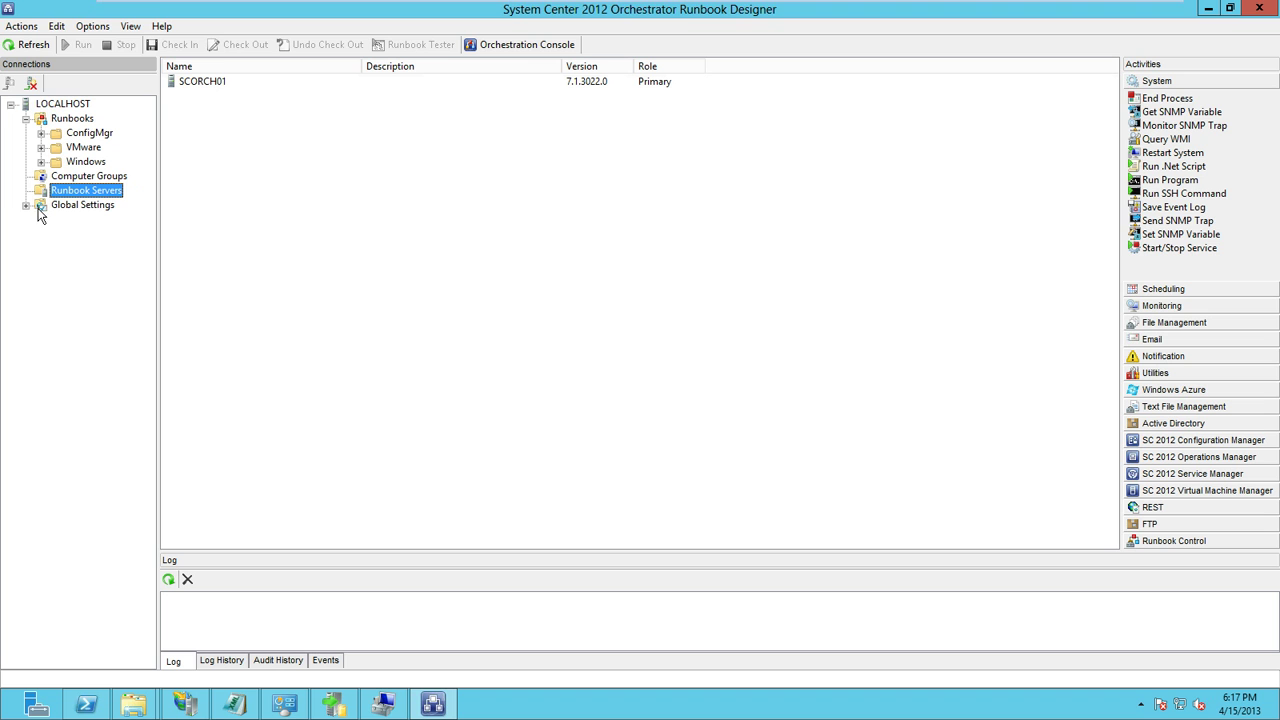
pyautogui.click(25, 205)
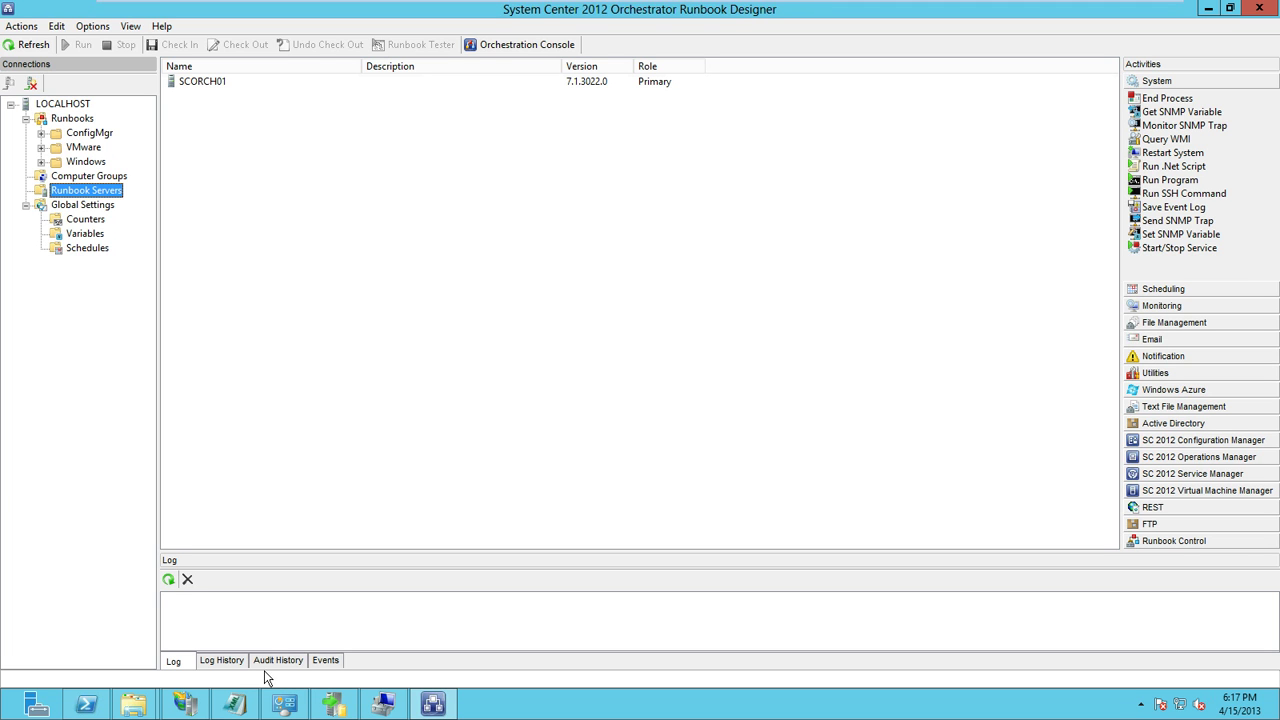
# Step: In Deployment Manager, browse Runbook Designers (CLIENT01, SCORCH01), Runbook Servers and Integration Packs
pyautogui.click(353, 712)
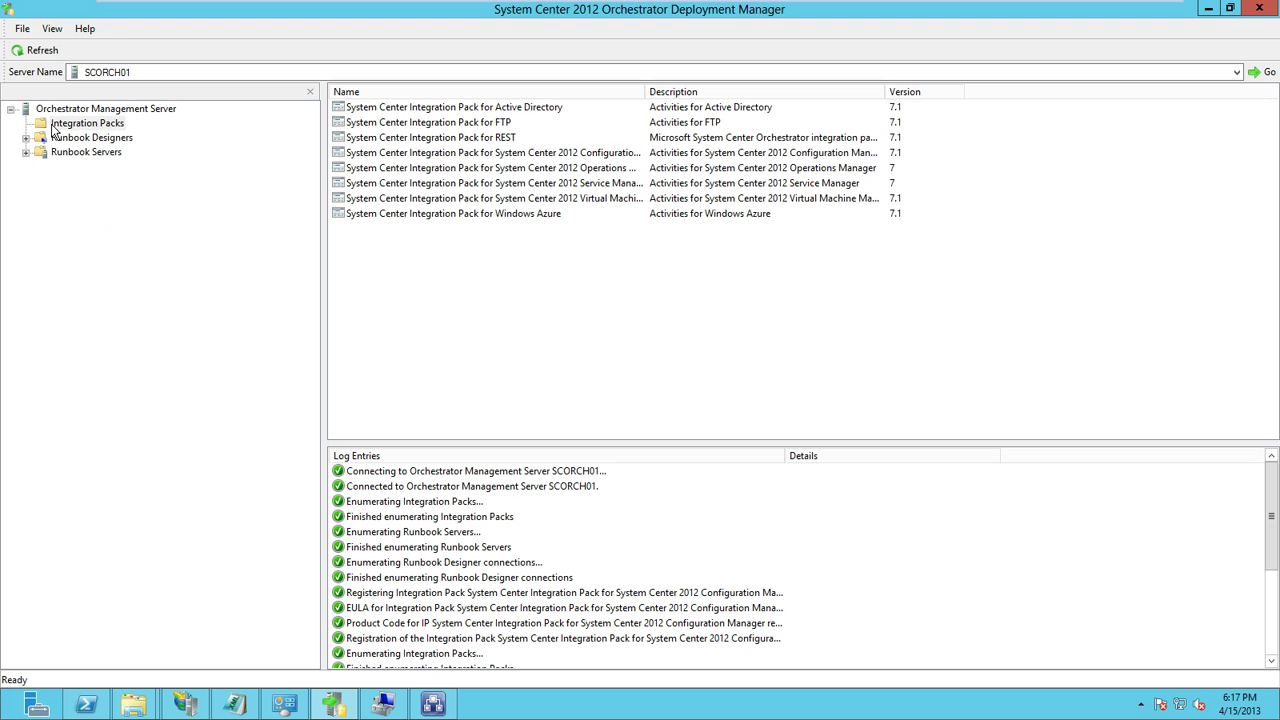
pyautogui.rightClick(89, 125)
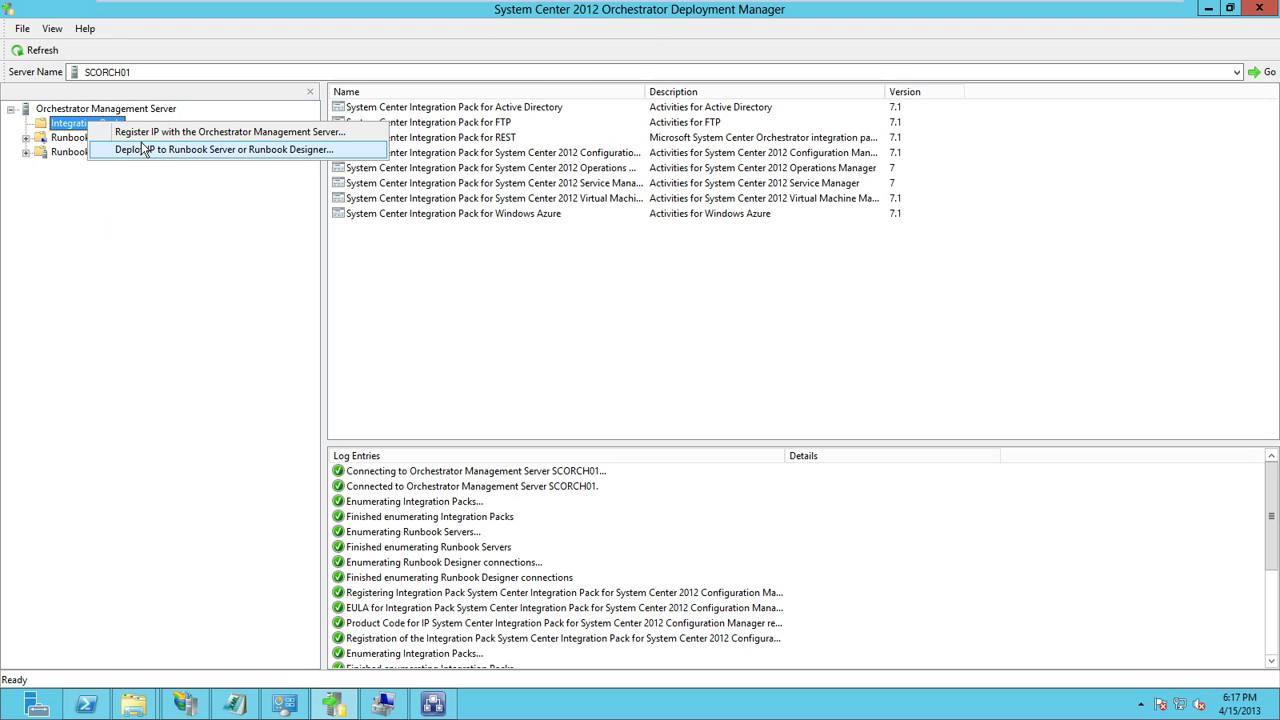
pyautogui.click(68, 140)
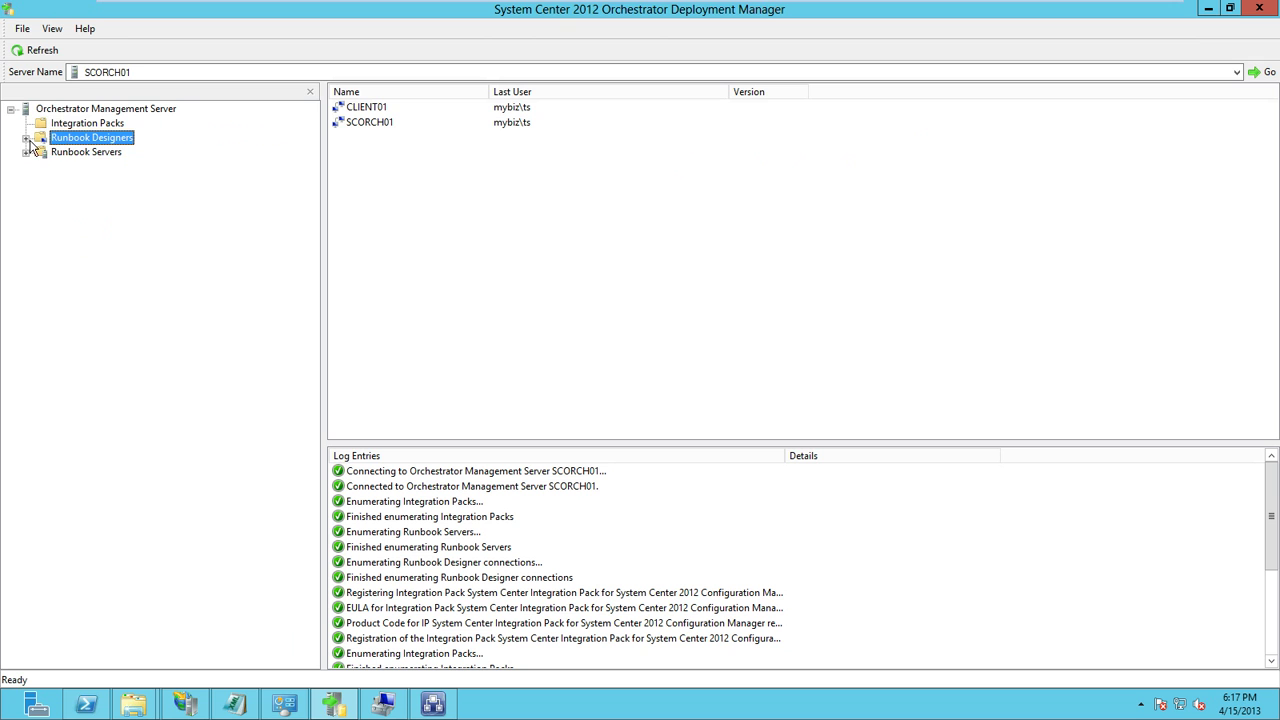
pyautogui.click(26, 139)
pyautogui.click(27, 181)
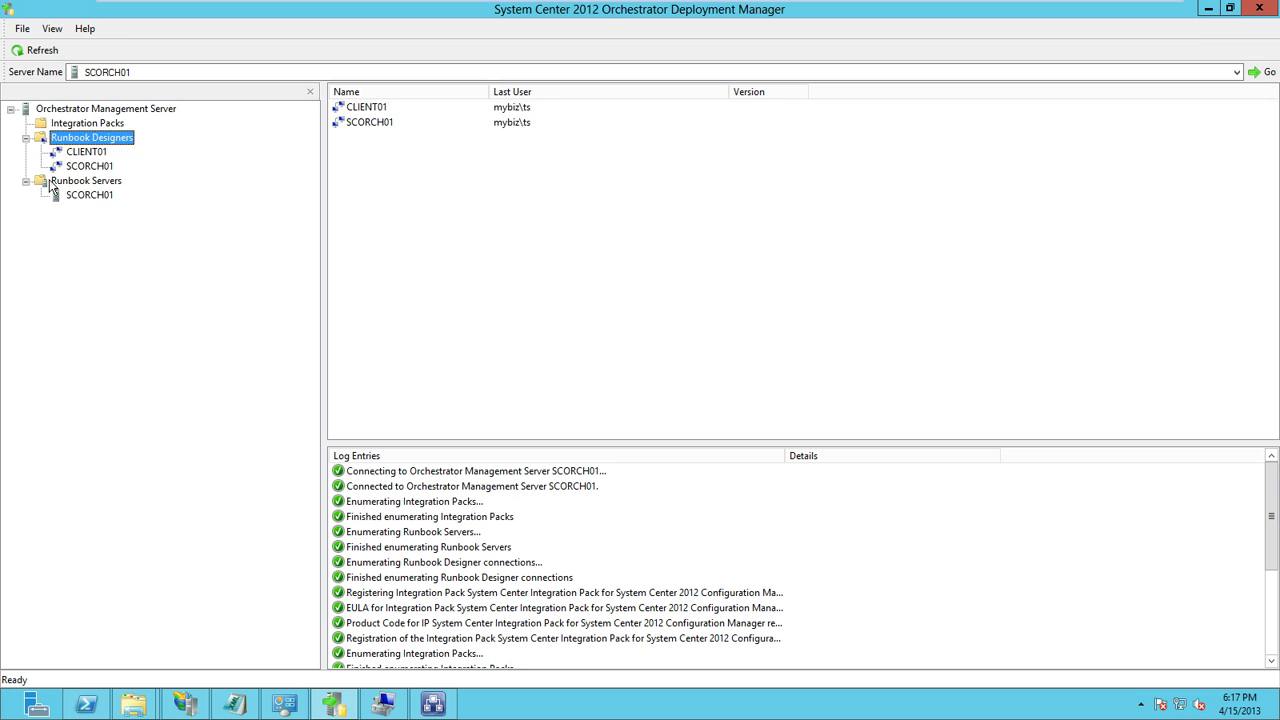
pyautogui.click(56, 183)
pyautogui.click(112, 124)
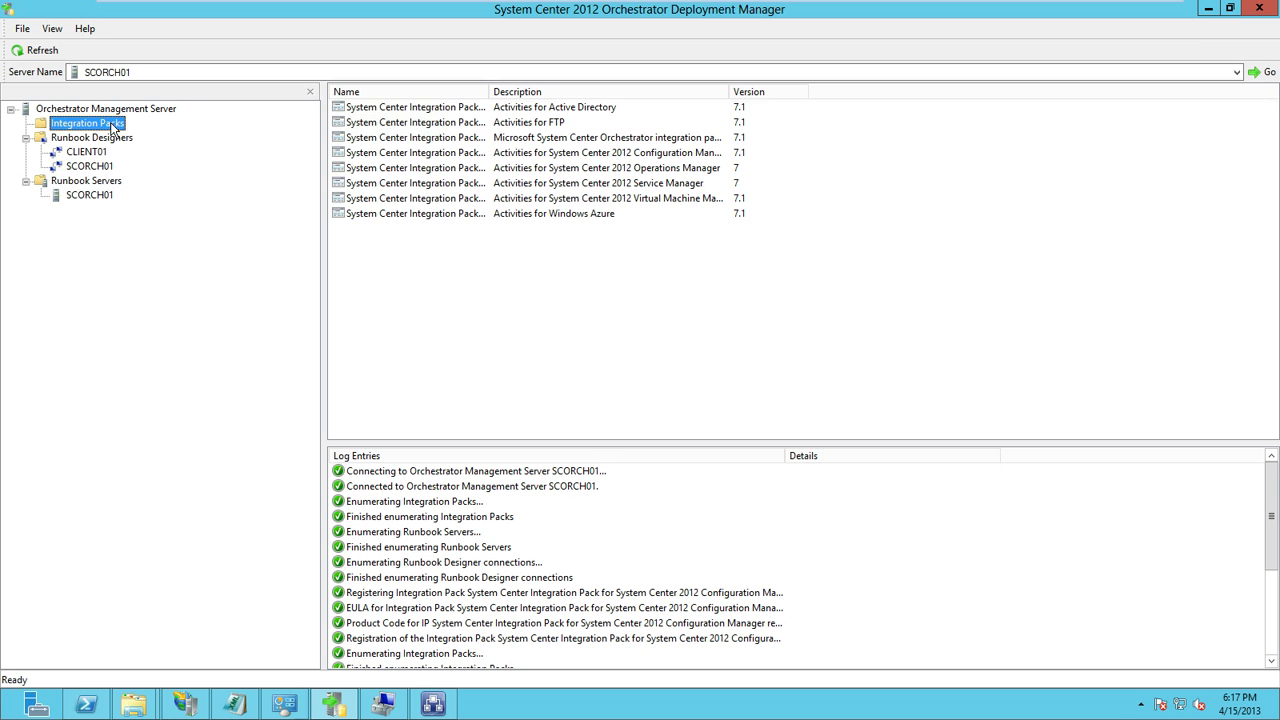
# Step: Register the Configuration Manager integration pack file and accept its licence agreement
pyautogui.rightClick(112, 124)
pyautogui.click(138, 134)
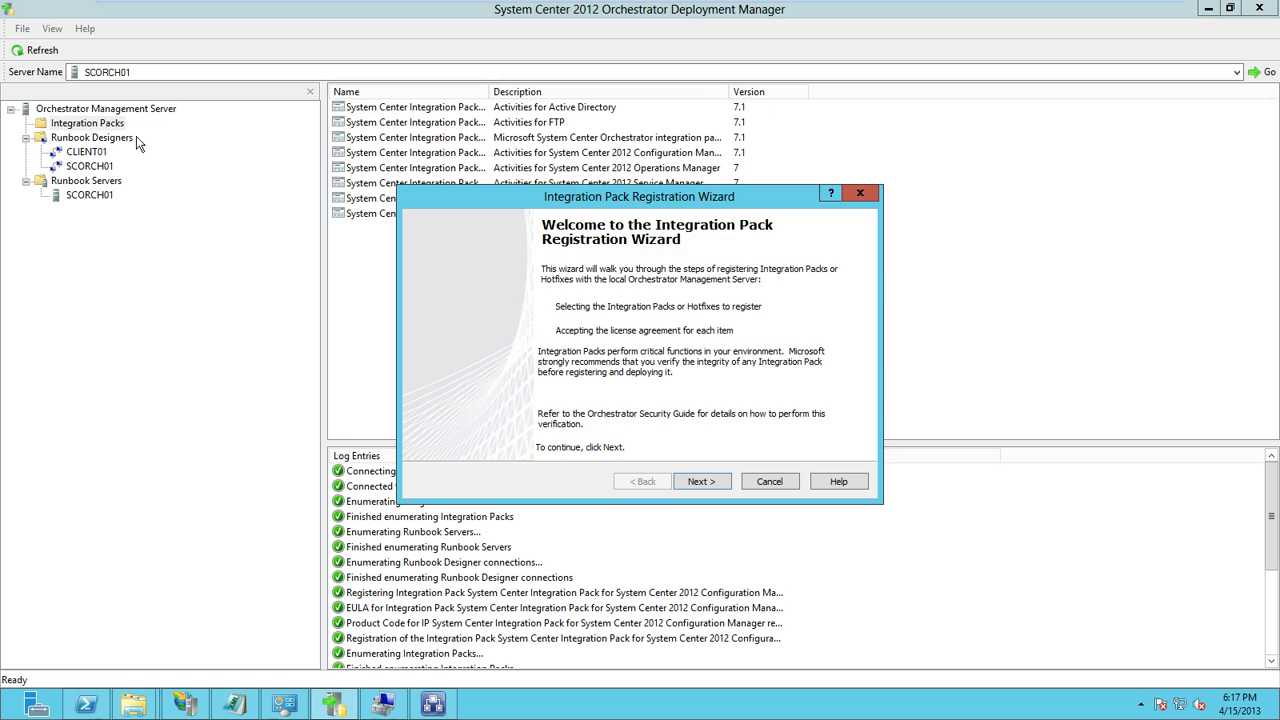
pyautogui.click(702, 482)
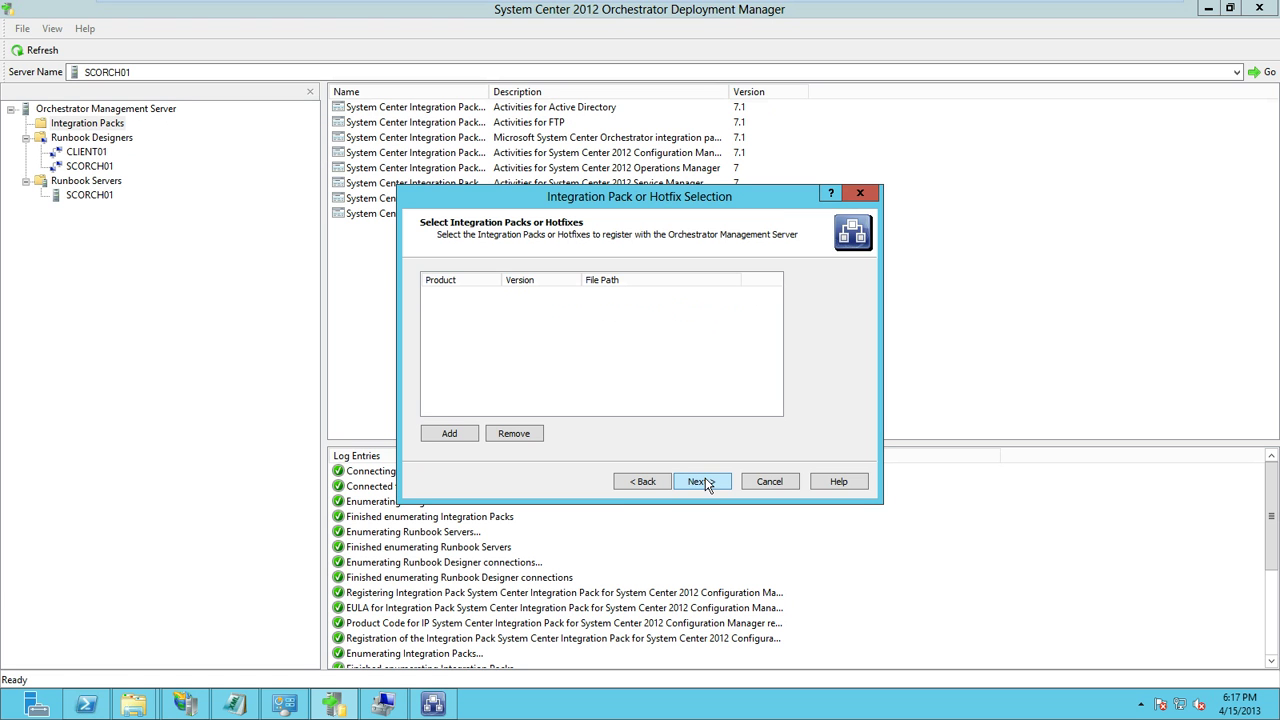
pyautogui.click(451, 434)
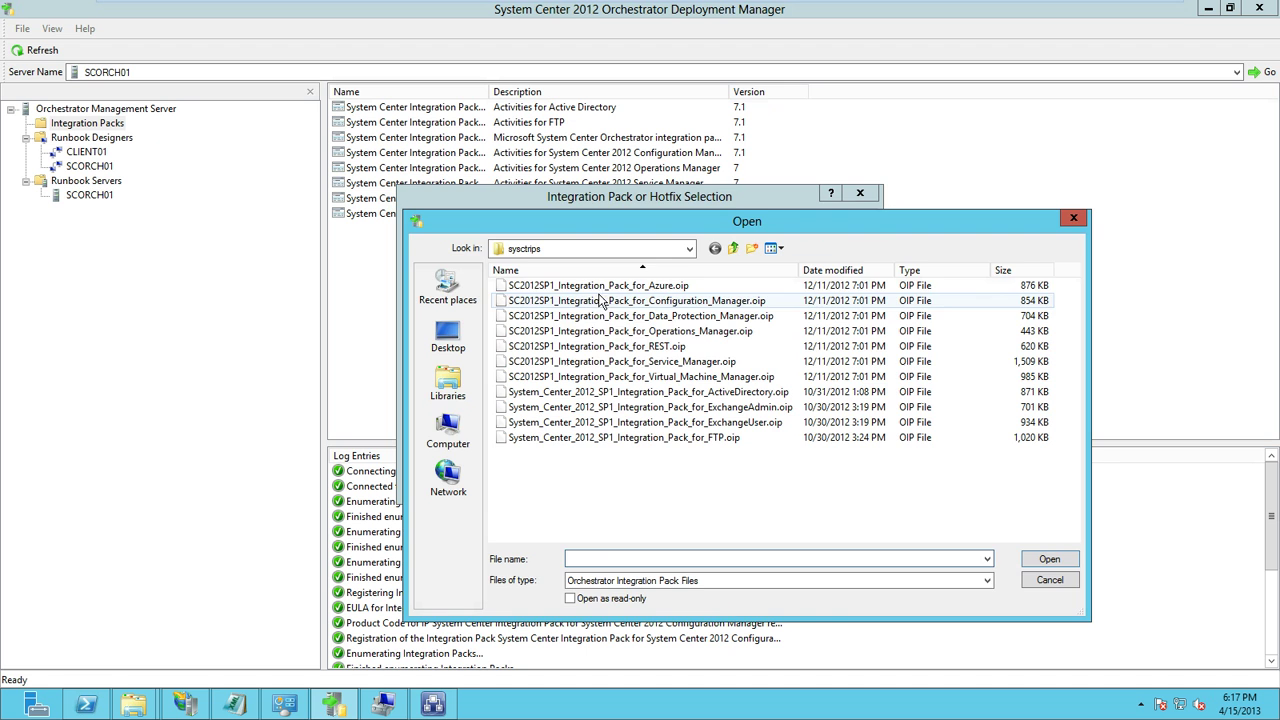
pyautogui.doubleClick(615, 302)
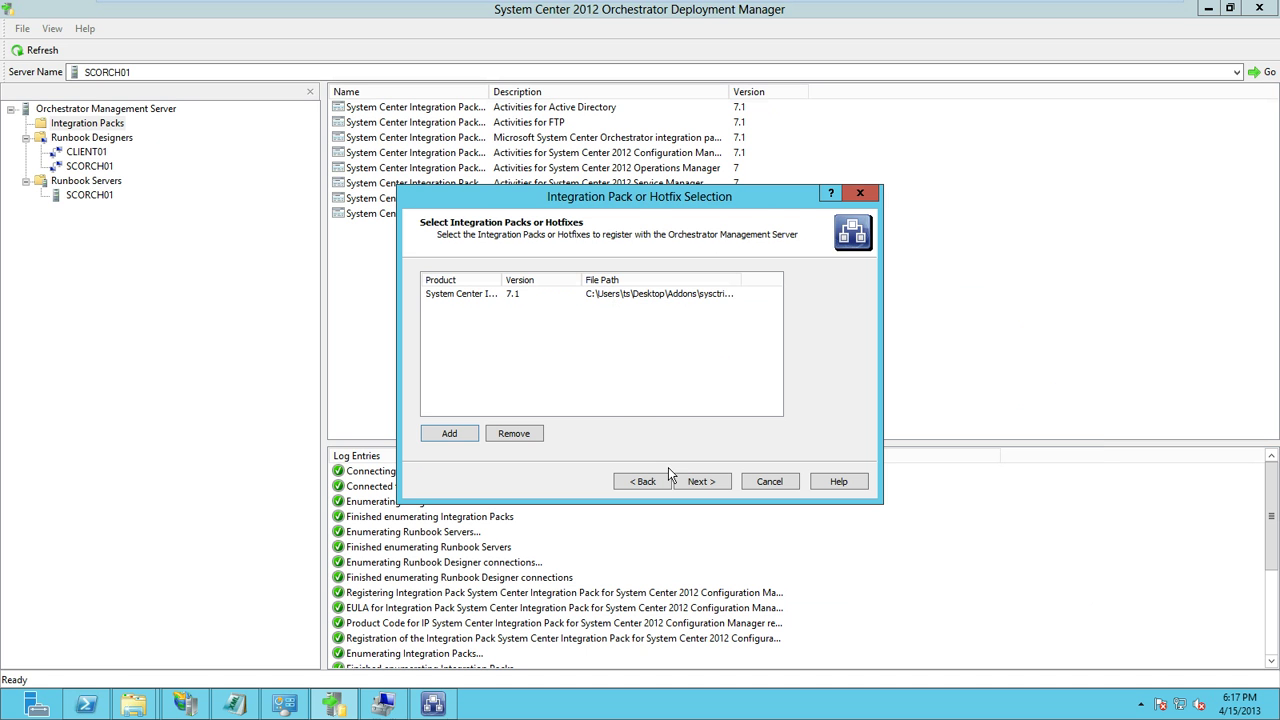
pyautogui.click(709, 482)
pyautogui.click(709, 482)
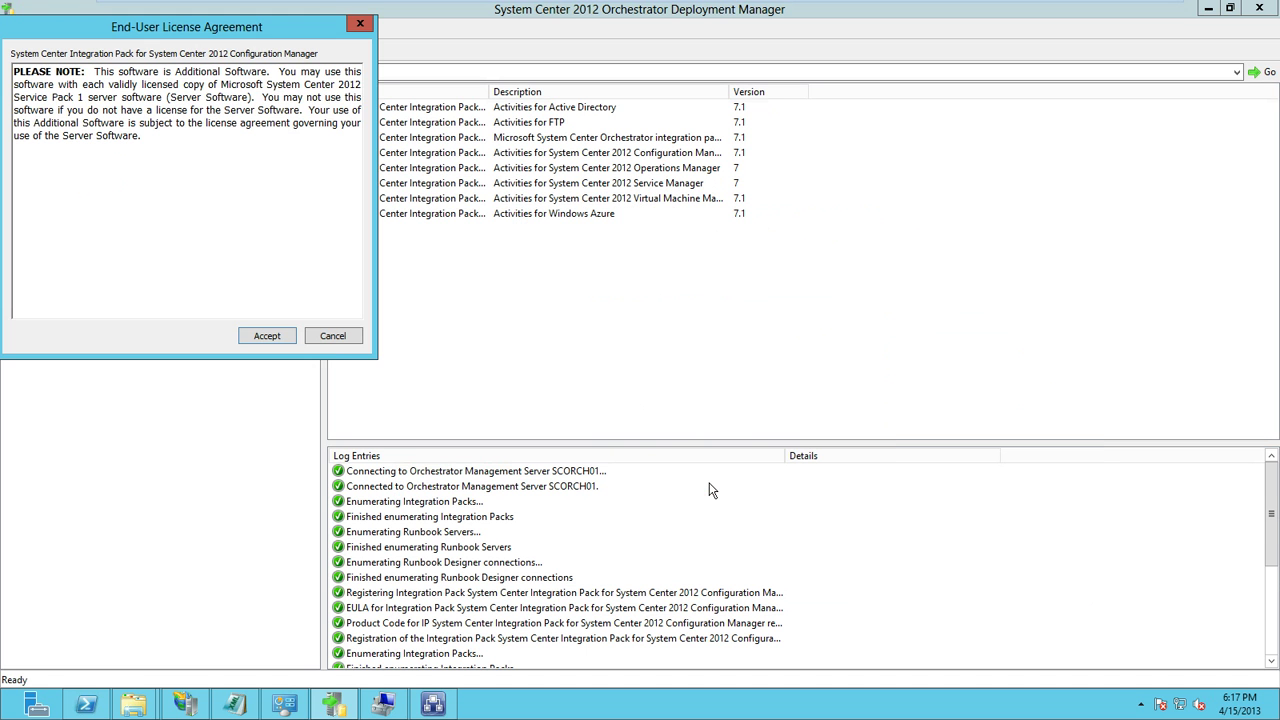
pyautogui.click(267, 337)
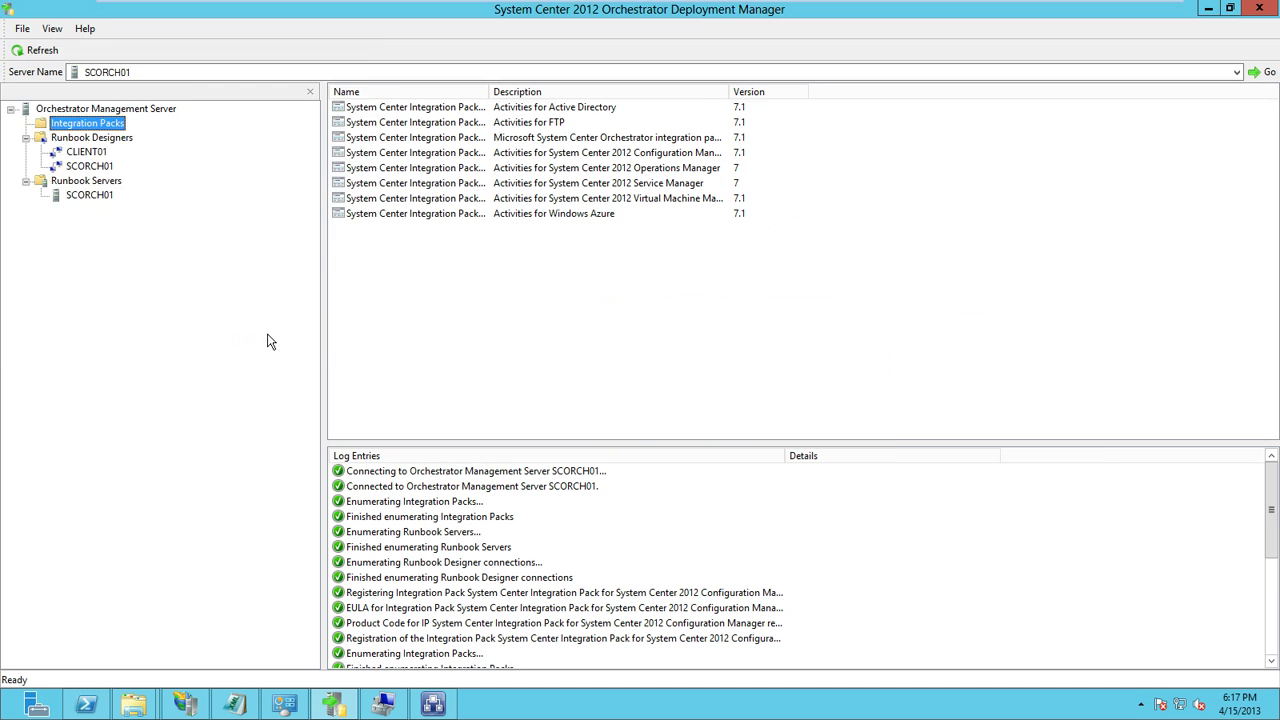
# Step: Start an integration pack deployment and check the Configuration Manager pack
pyautogui.click(12, 110)
pyautogui.click(44, 125)
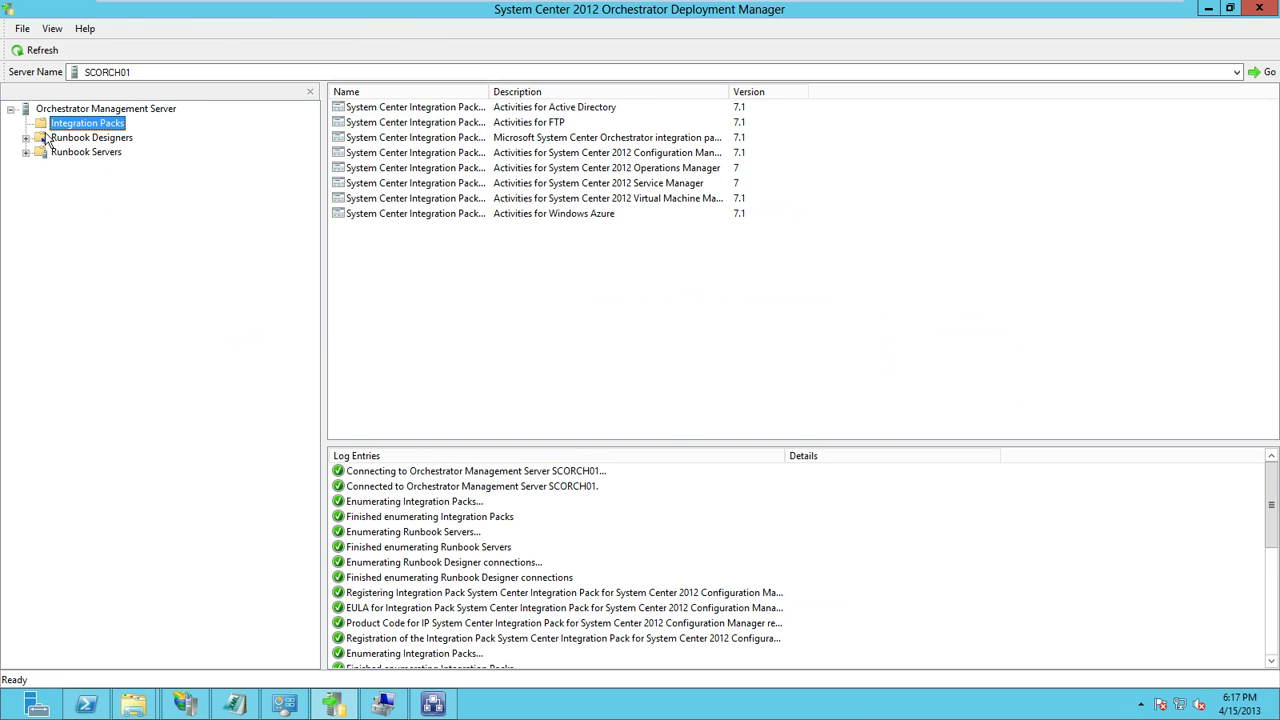
pyautogui.rightClick(87, 128)
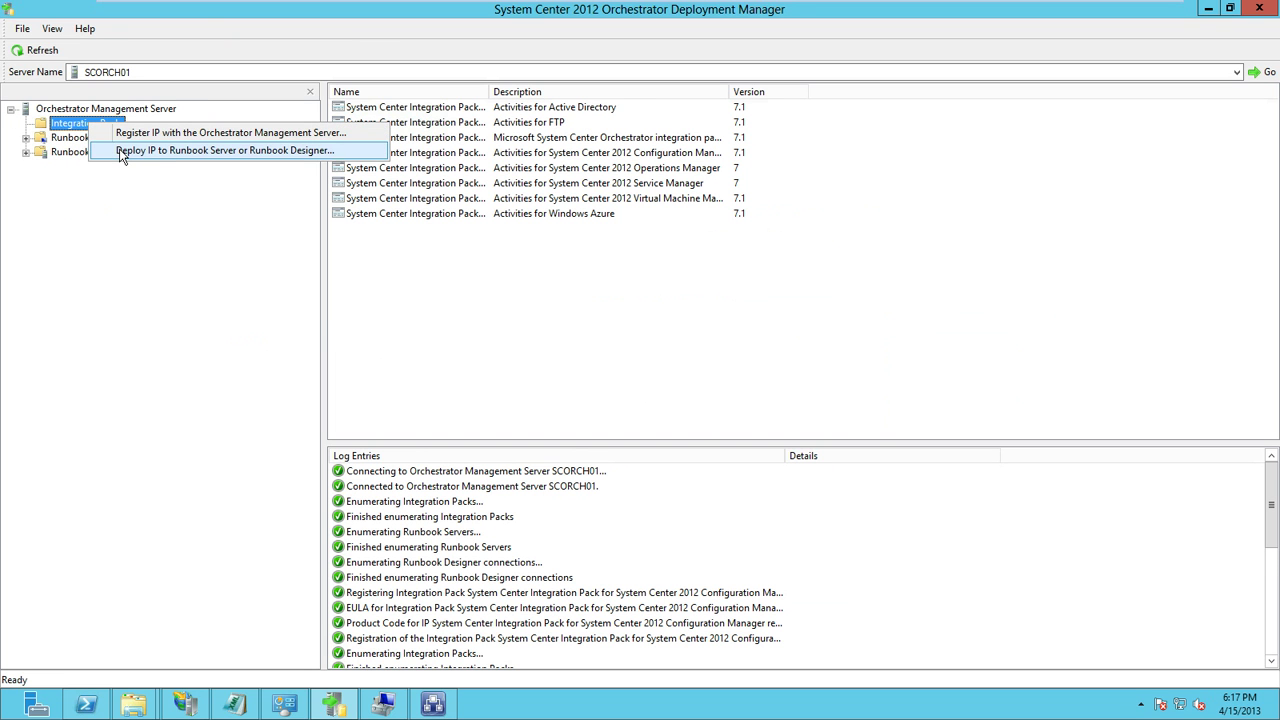
pyautogui.click(121, 151)
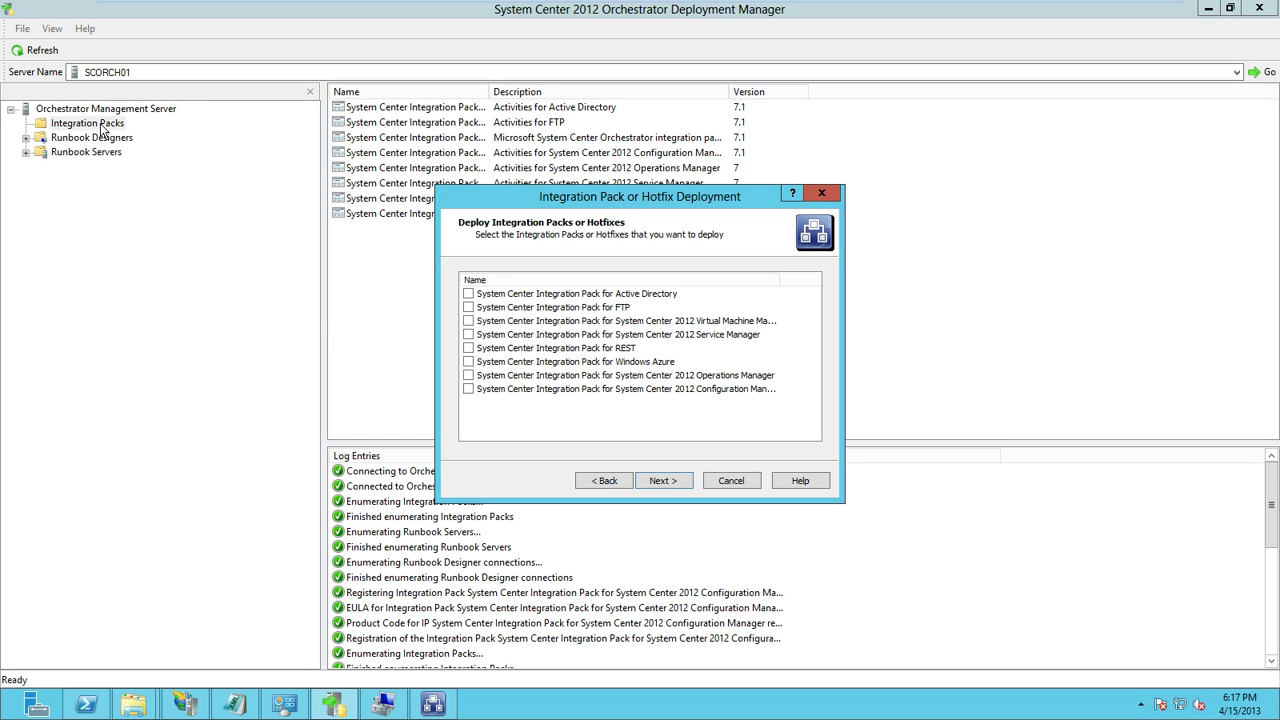
pyautogui.click(683, 392)
pyautogui.press('space')
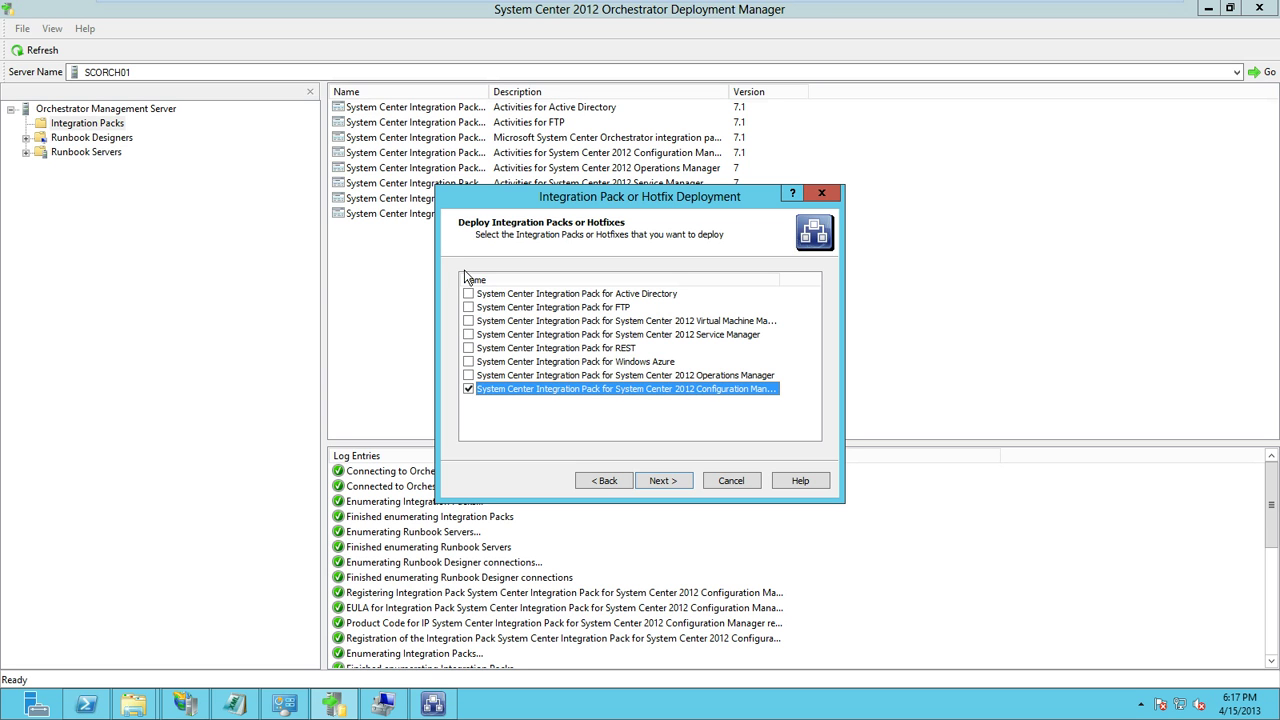
pyautogui.click(664, 481)
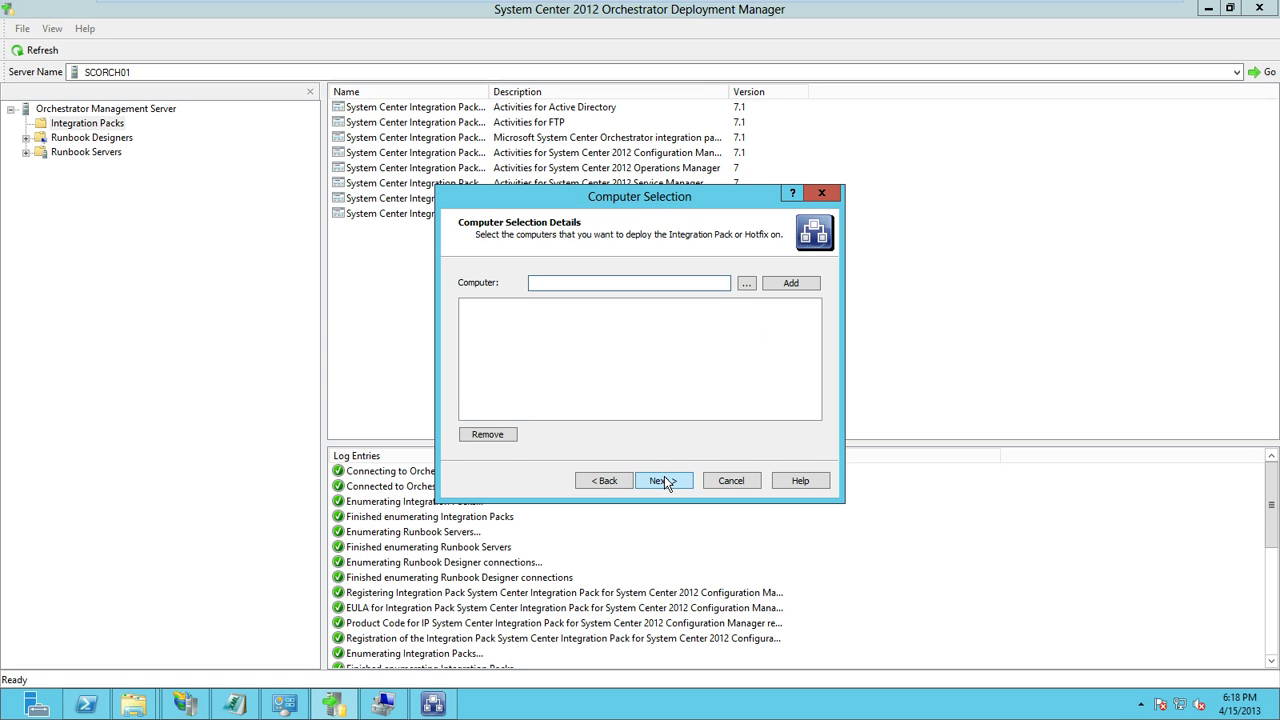
# Step: Add scorch01 as the target computer and finish the deployment
pyautogui.write('scorch01')
pyautogui.click(663, 481)
pyautogui.press('Return')
pyautogui.click(781, 285)
pyautogui.click(660, 481)
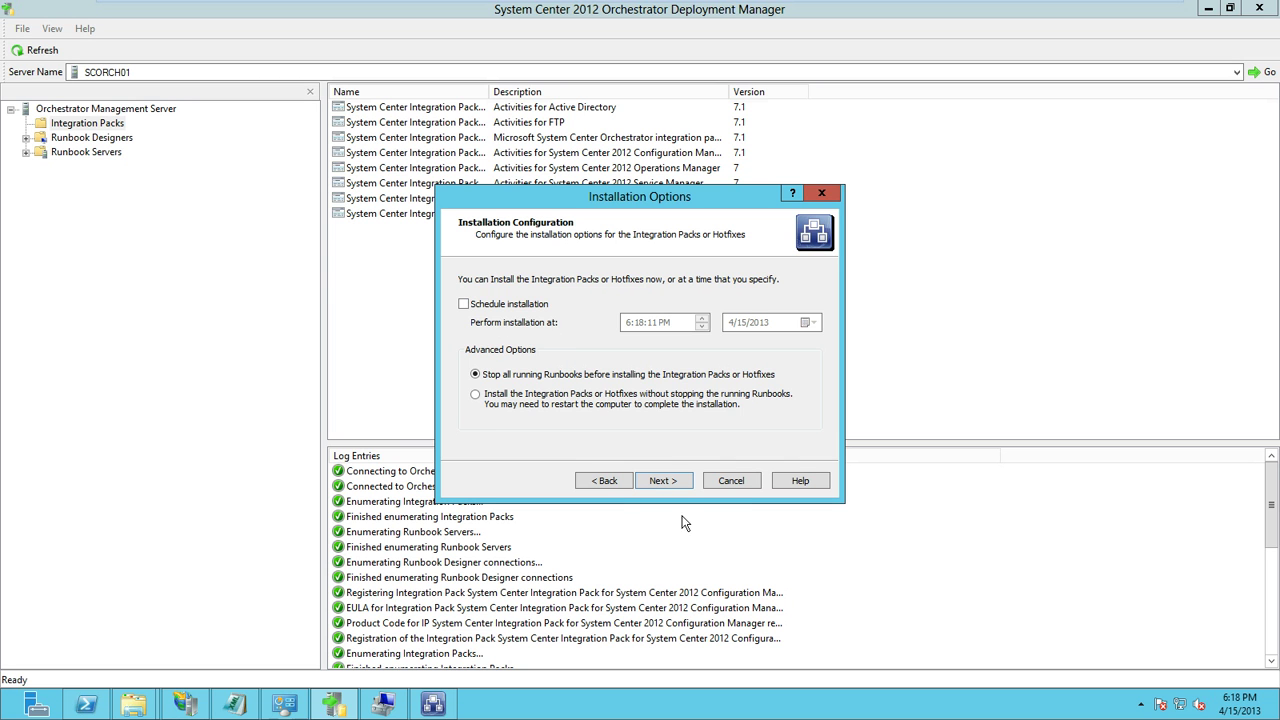
pyautogui.click(664, 485)
pyautogui.click(664, 485)
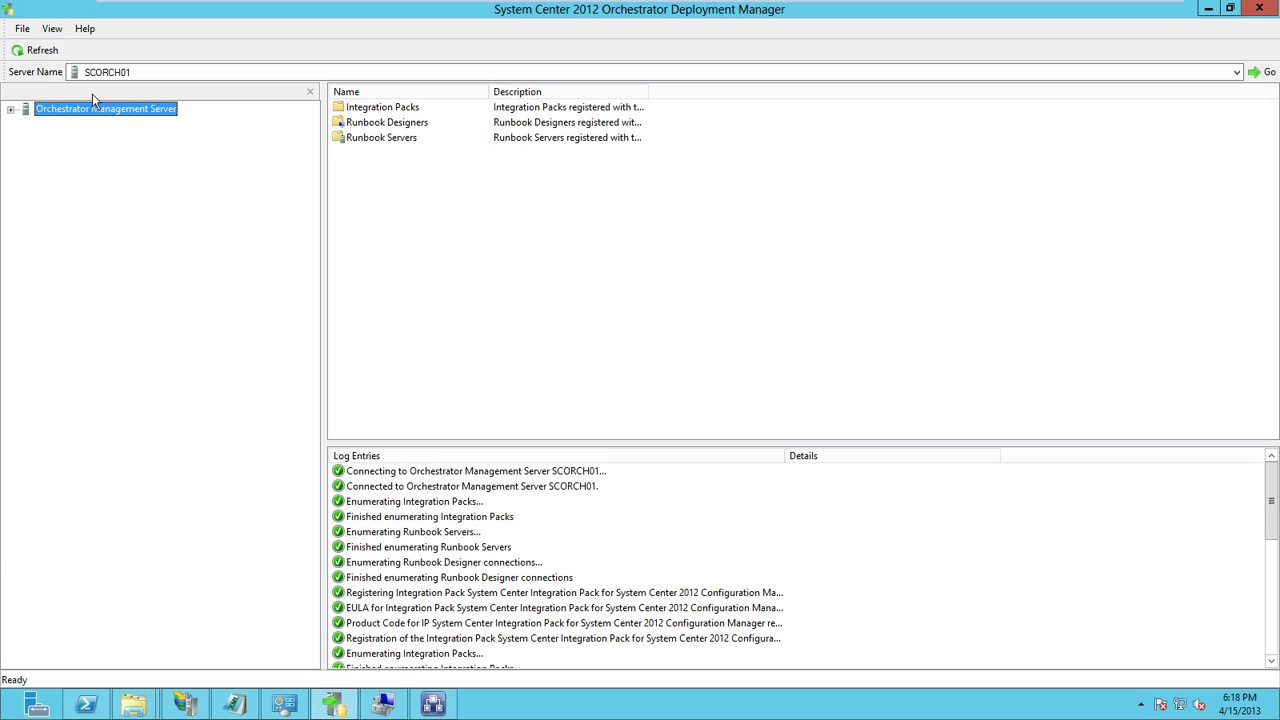
# Step: Expand the Orchestrator Management Server node in the Deployment Manager tree
pyautogui.click(10, 109)
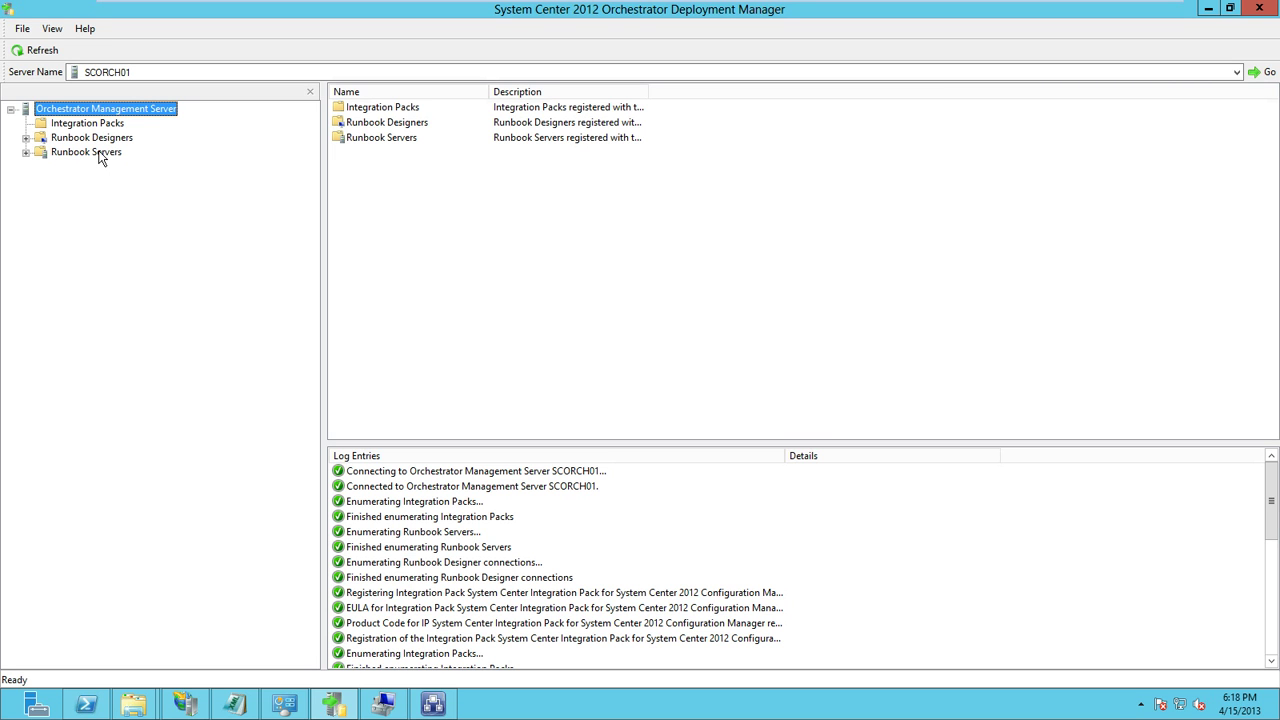
# Step: Open the DVD drive (E:) SC2012SP1SCO and browse its top-level folders
pyautogui.press('super+e')
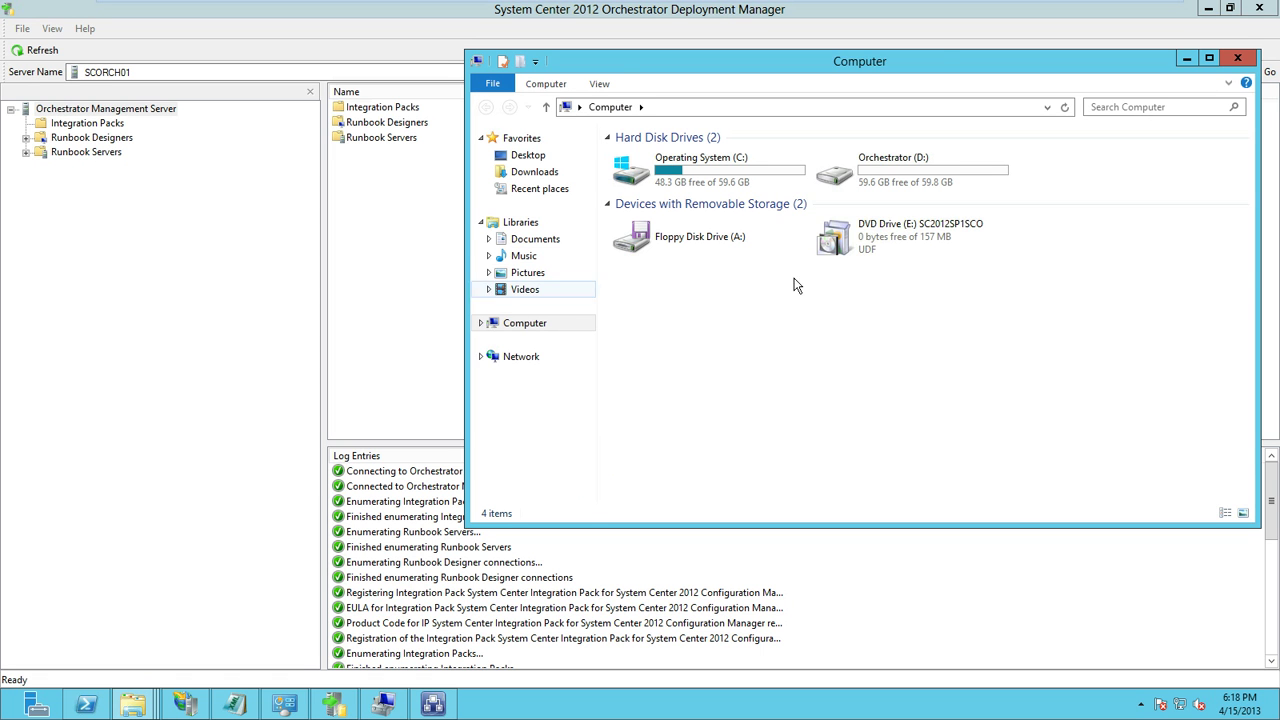
pyautogui.rightClick(870, 248)
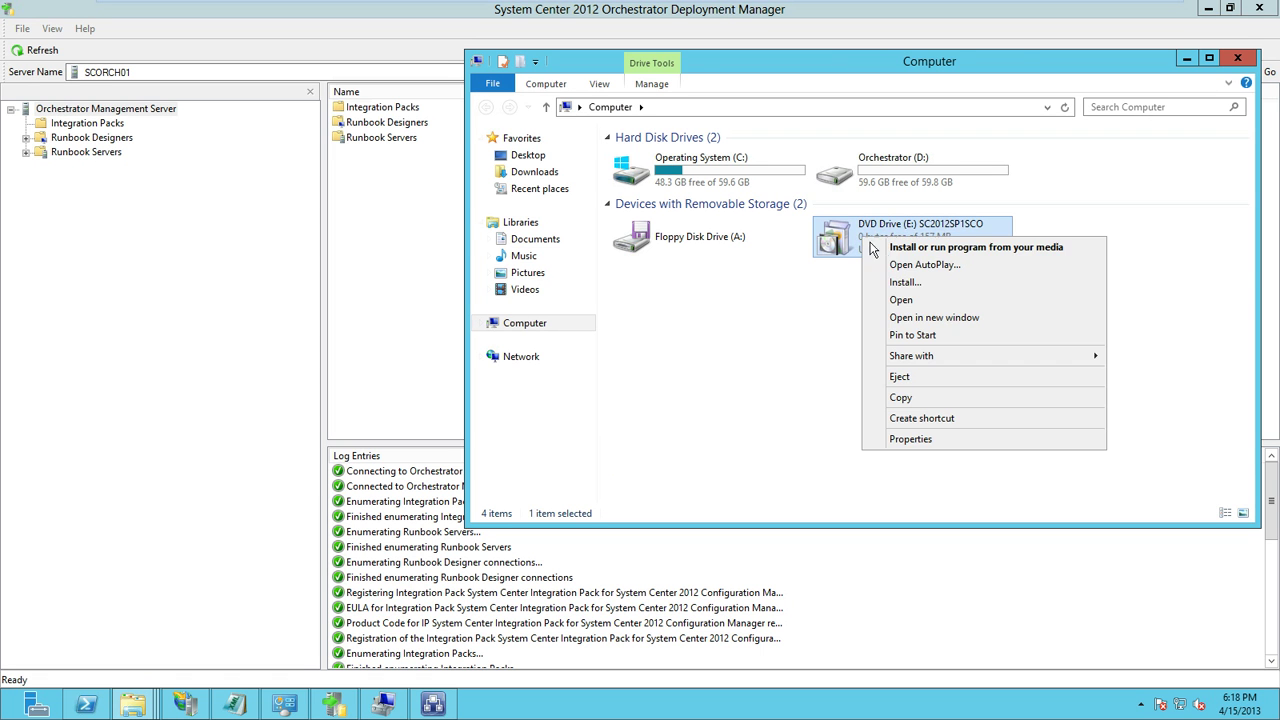
pyautogui.click(905, 300)
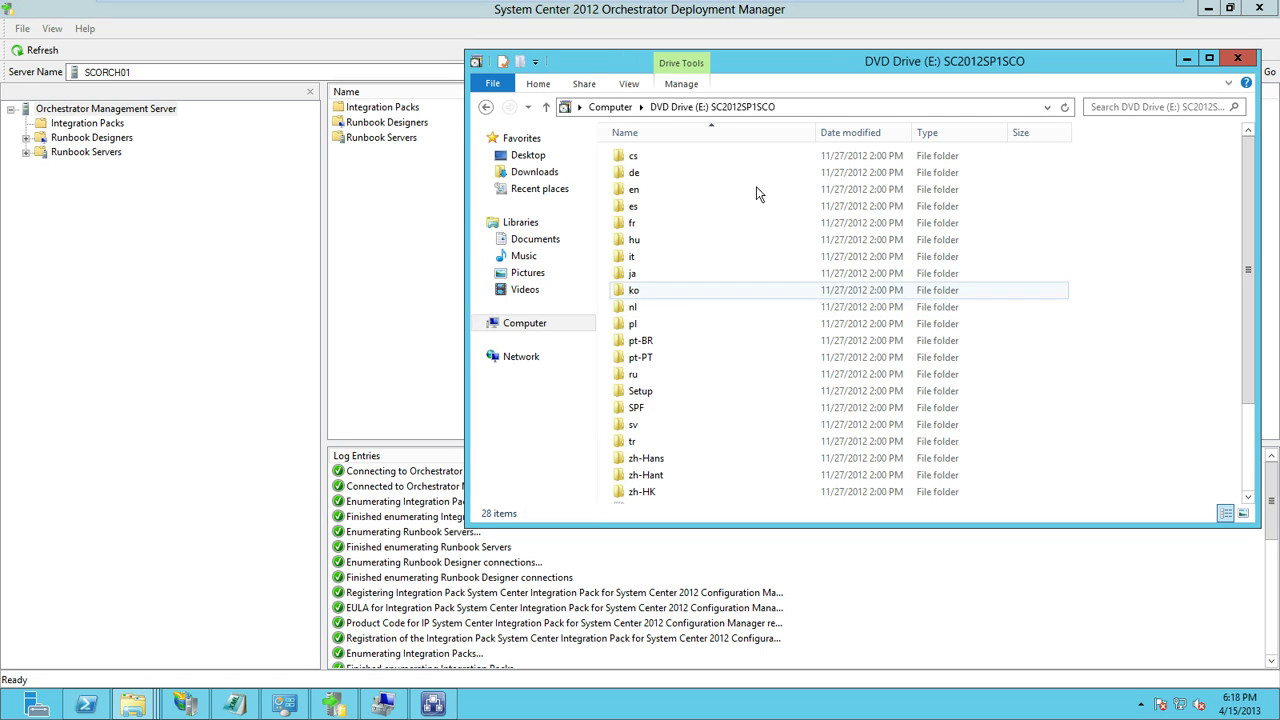
pyautogui.click(652, 425)
pyautogui.scroll(-2, 652, 432)
pyautogui.scroll(2, 651, 432)
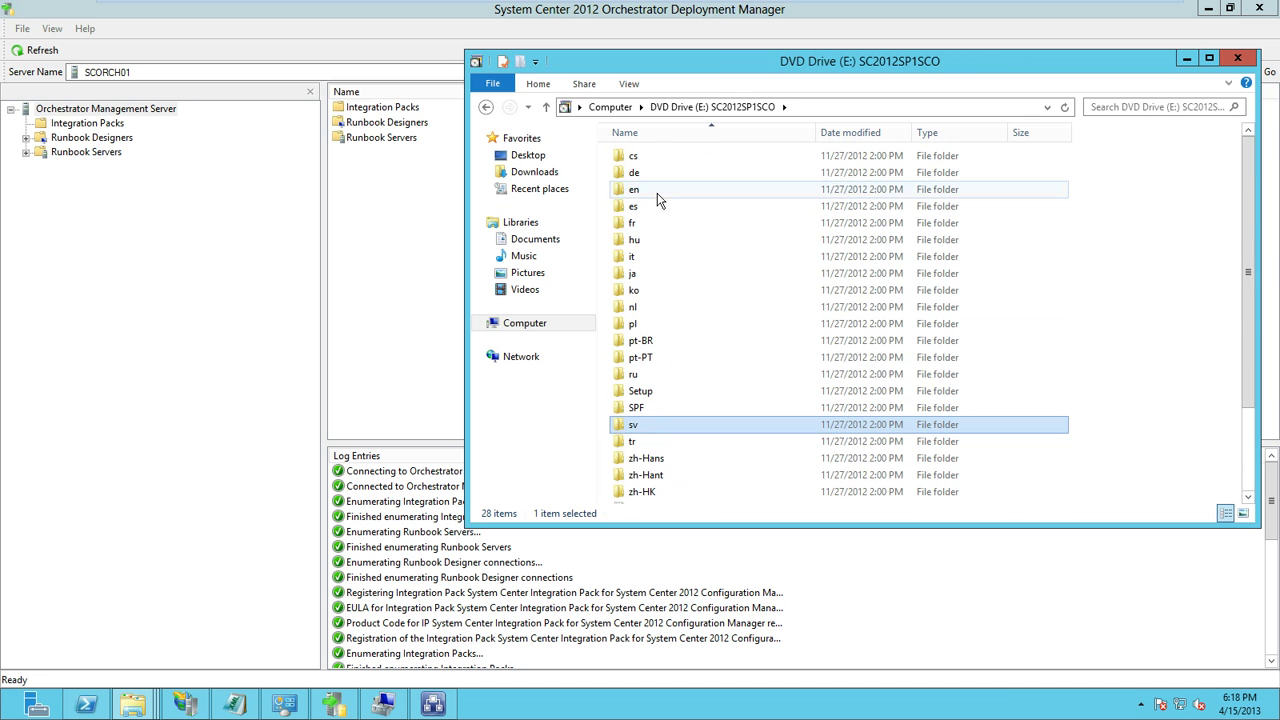
pyautogui.doubleClick(651, 200)
pyautogui.press('BackSpace')
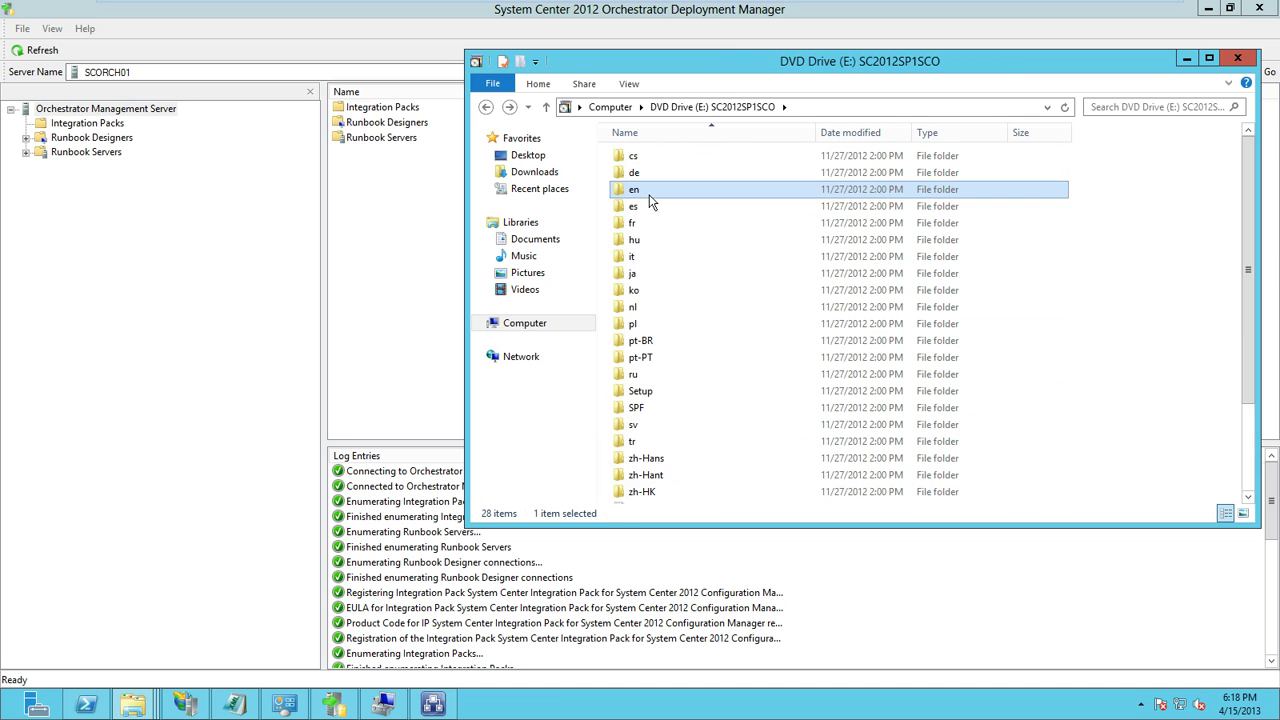
# Step: Open the Setup folder, select Microsoft.SystemCenter.Orchestrator.RunbookDesigner.msi, and exit VM full screen
pyautogui.press('End')
pyautogui.press('Up')
pyautogui.press('Up')
pyautogui.press('Up')
pyautogui.press('Up')
pyautogui.press('Up')
pyautogui.press('Up')
pyautogui.press('Up')
pyautogui.press('Up')
pyautogui.press('Up')
pyautogui.press('Up')
pyautogui.press('Up')
pyautogui.press('Up')
pyautogui.press('Up')
pyautogui.press('Up')
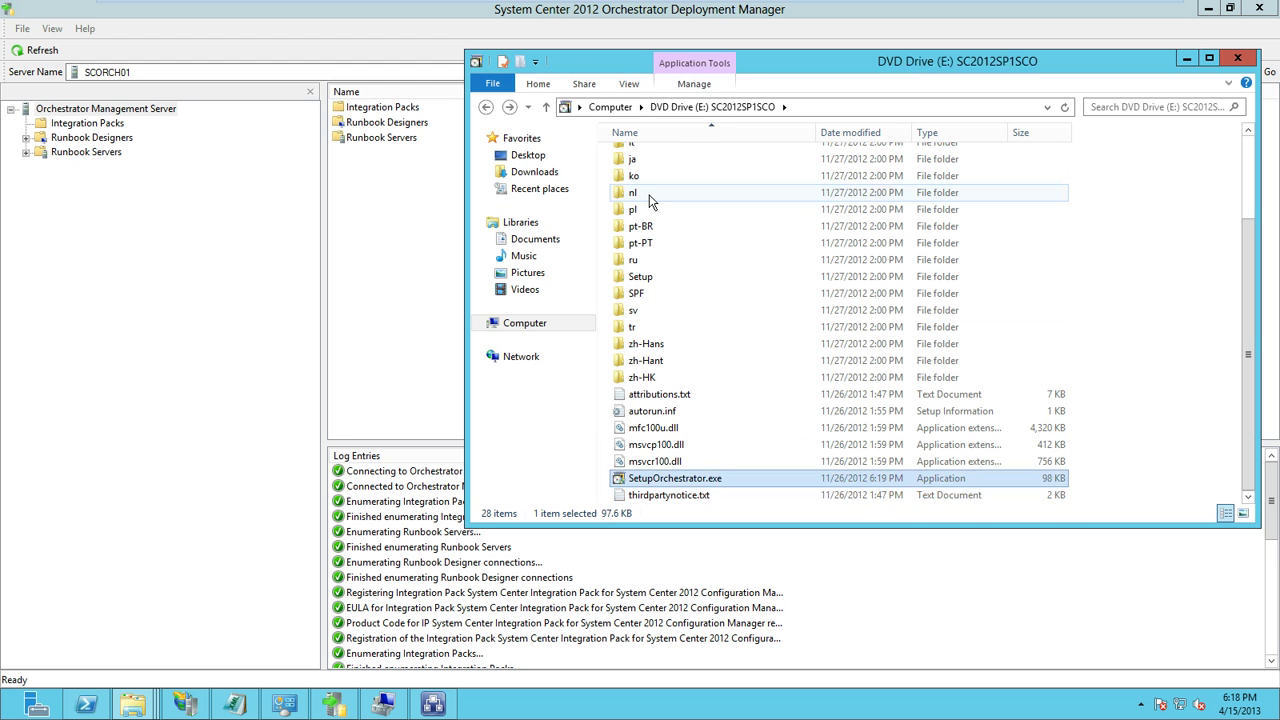
pyautogui.press('Down')
pyautogui.press('Return')
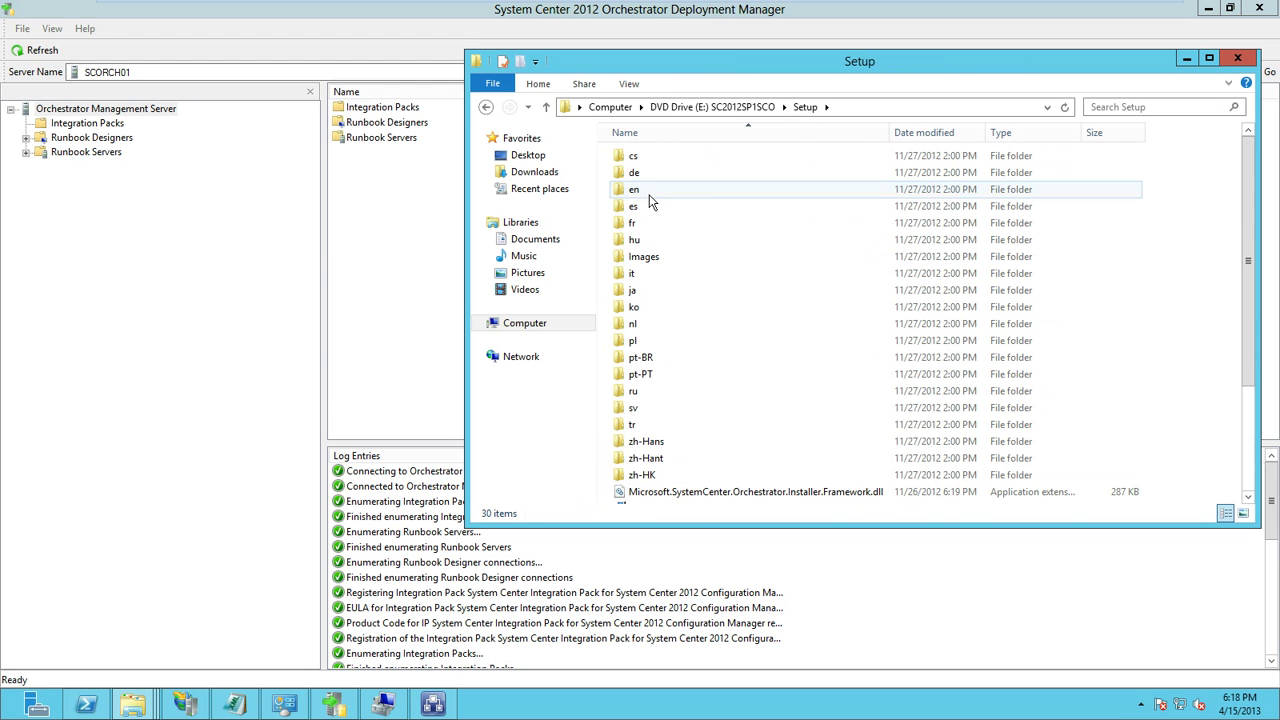
pyautogui.press('End')
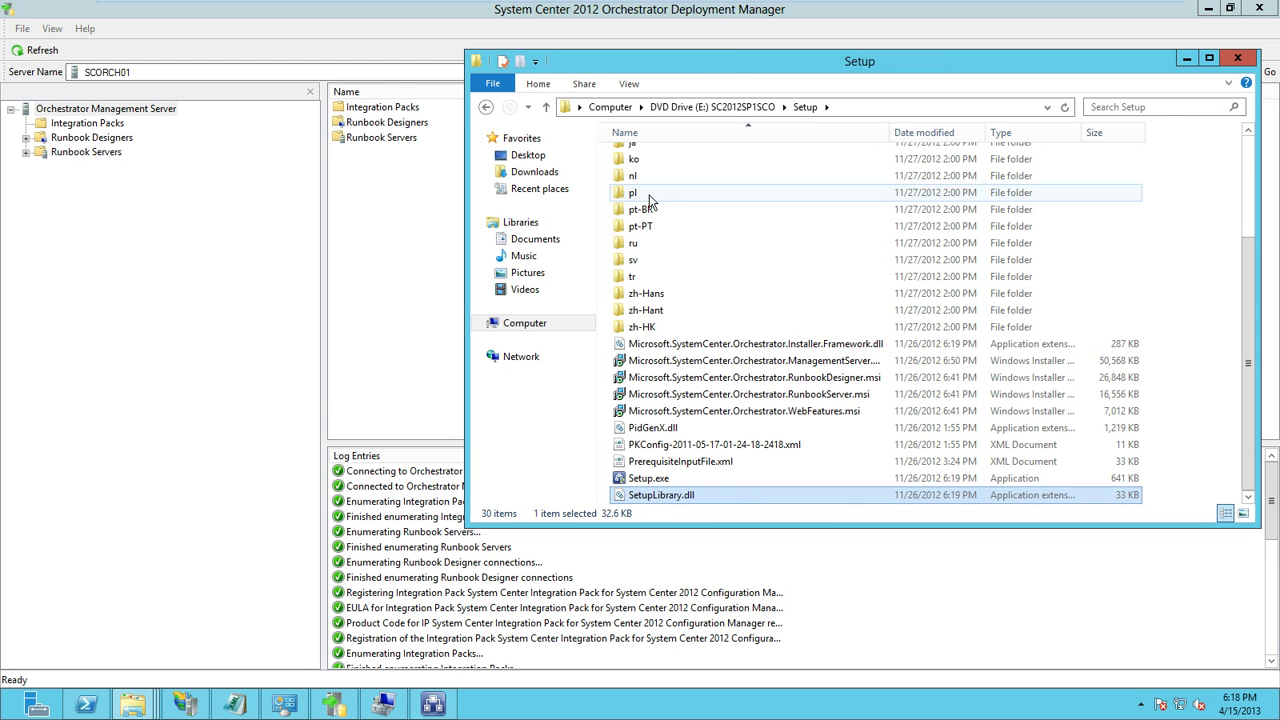
pyautogui.click(843, 380)
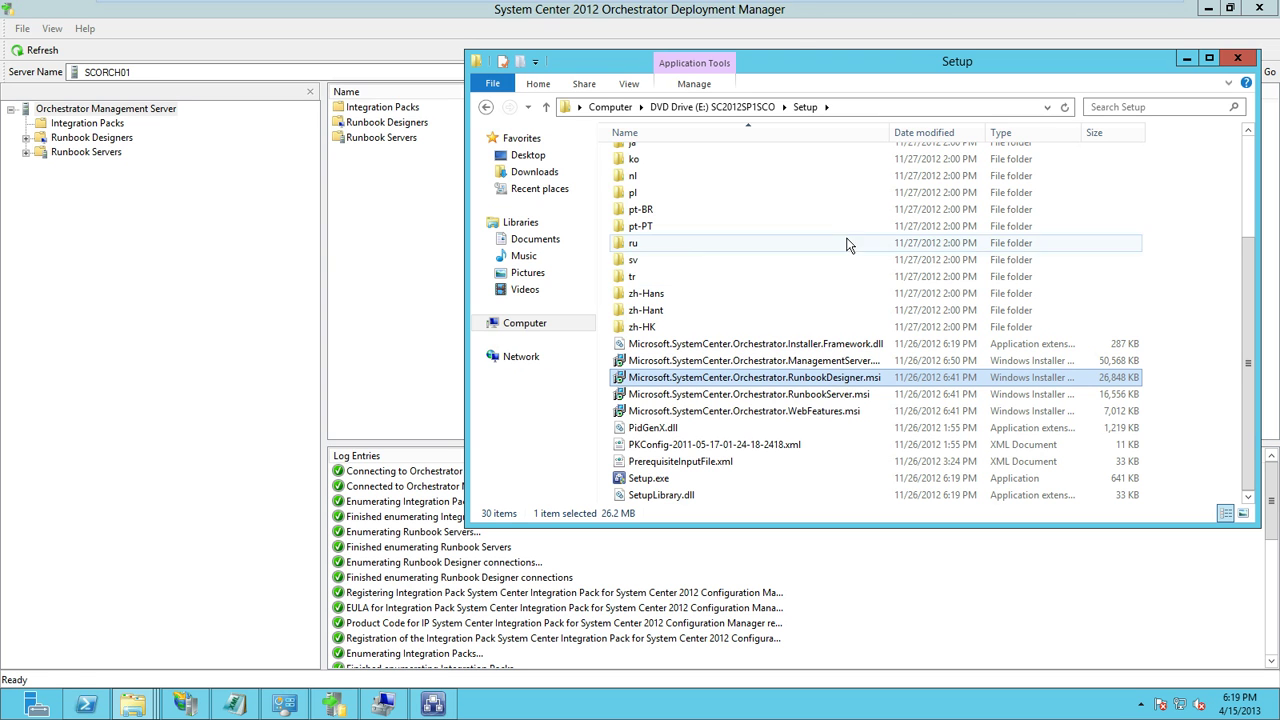
pyautogui.moveTo(796, 7)
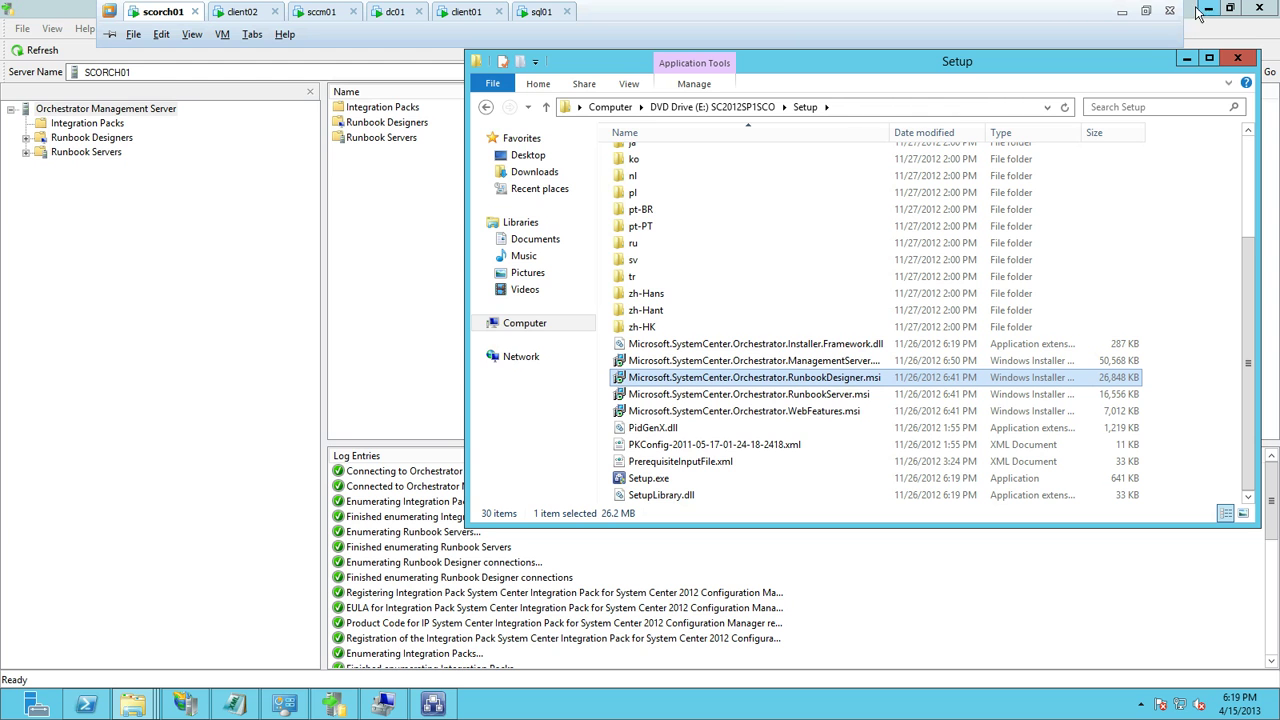
pyautogui.click(1146, 10)
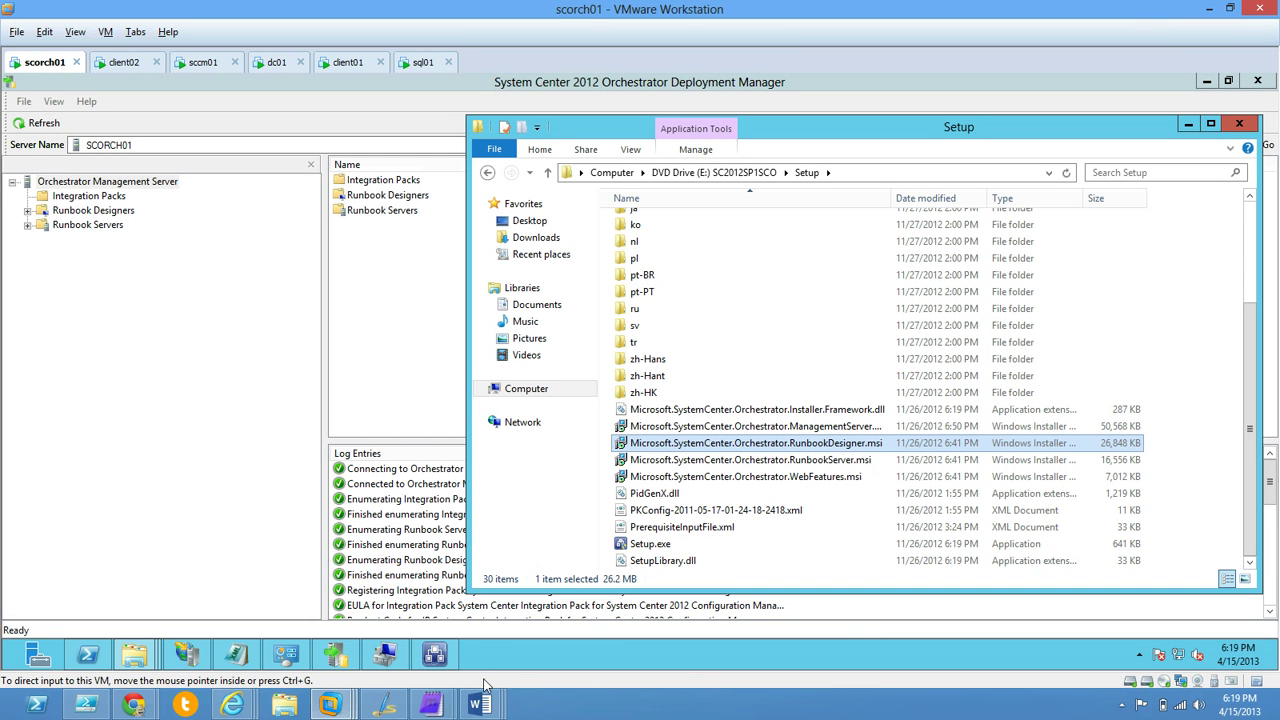
pyautogui.click(860, 493)
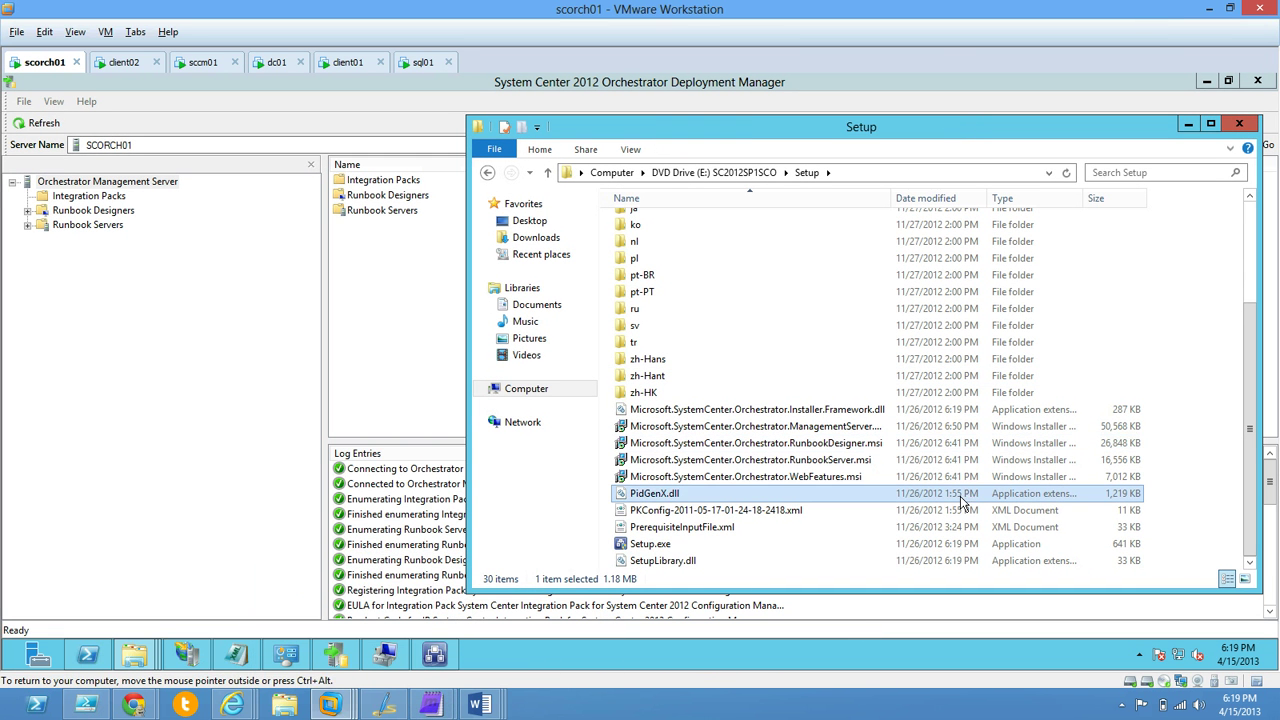